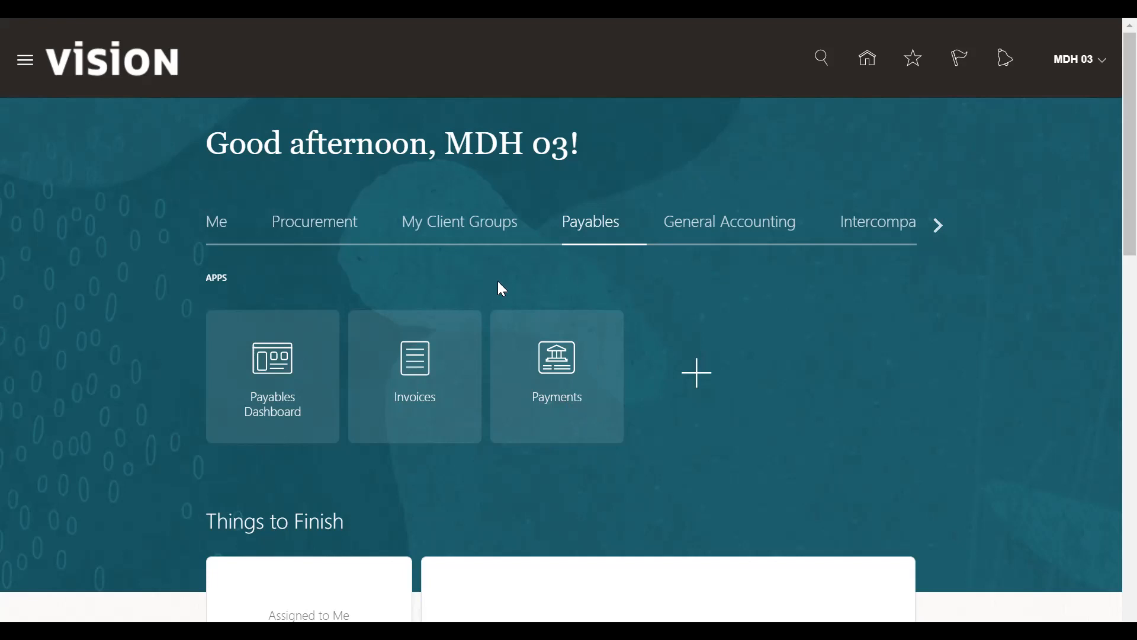
# Open the Payables Invoices work area and start creating a new invoice.
pyautogui.click(408, 371)
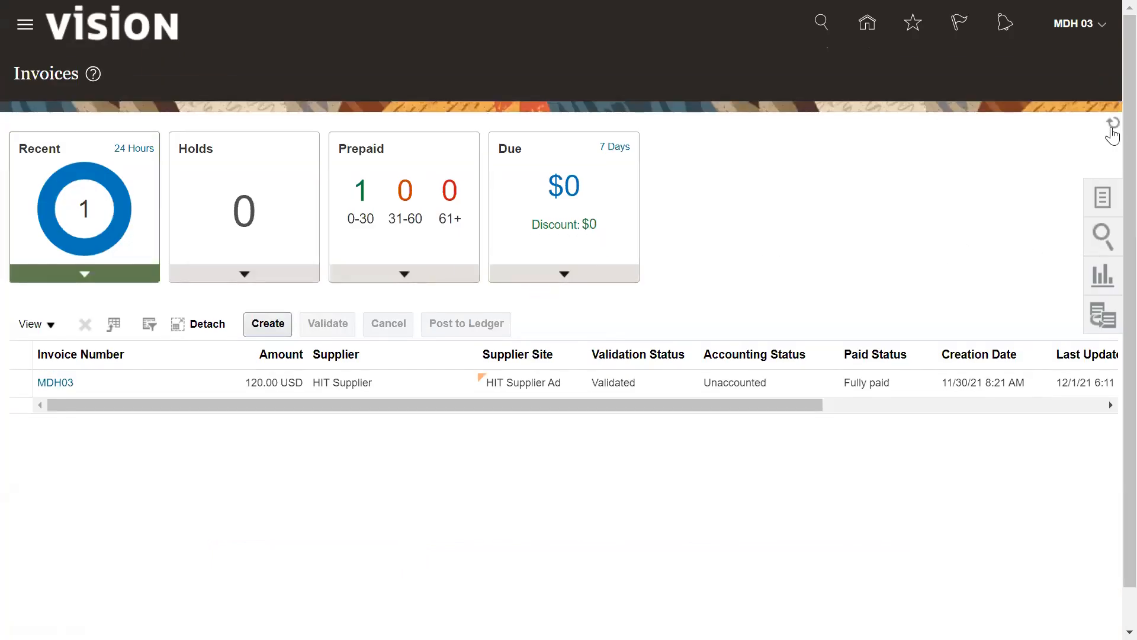
pyautogui.click(24, 31)
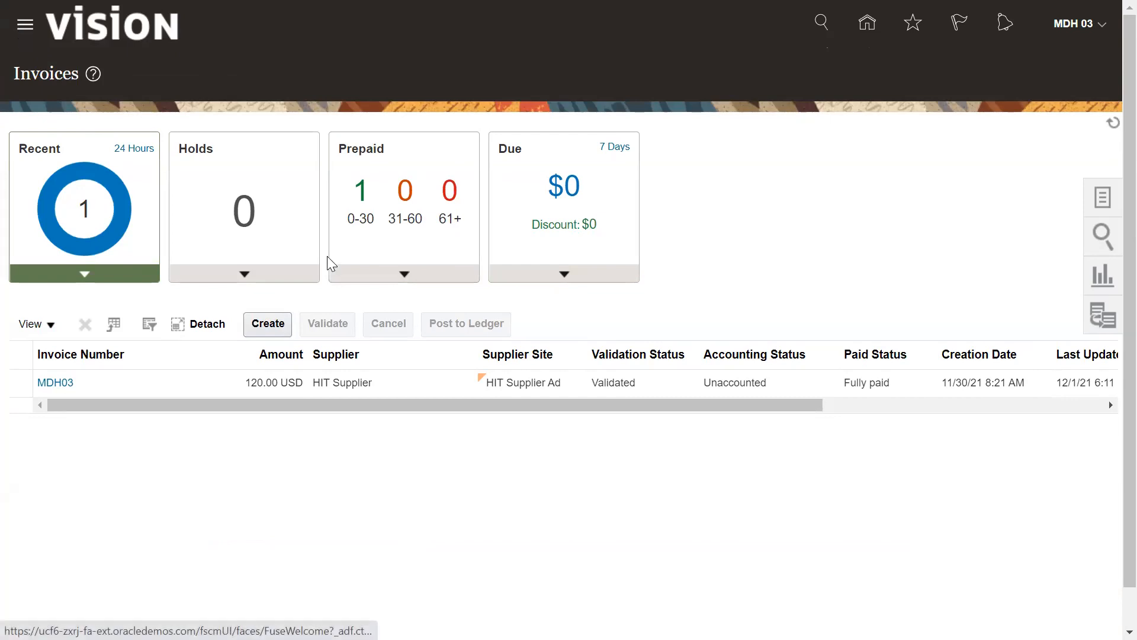
pyautogui.click(77, 222)
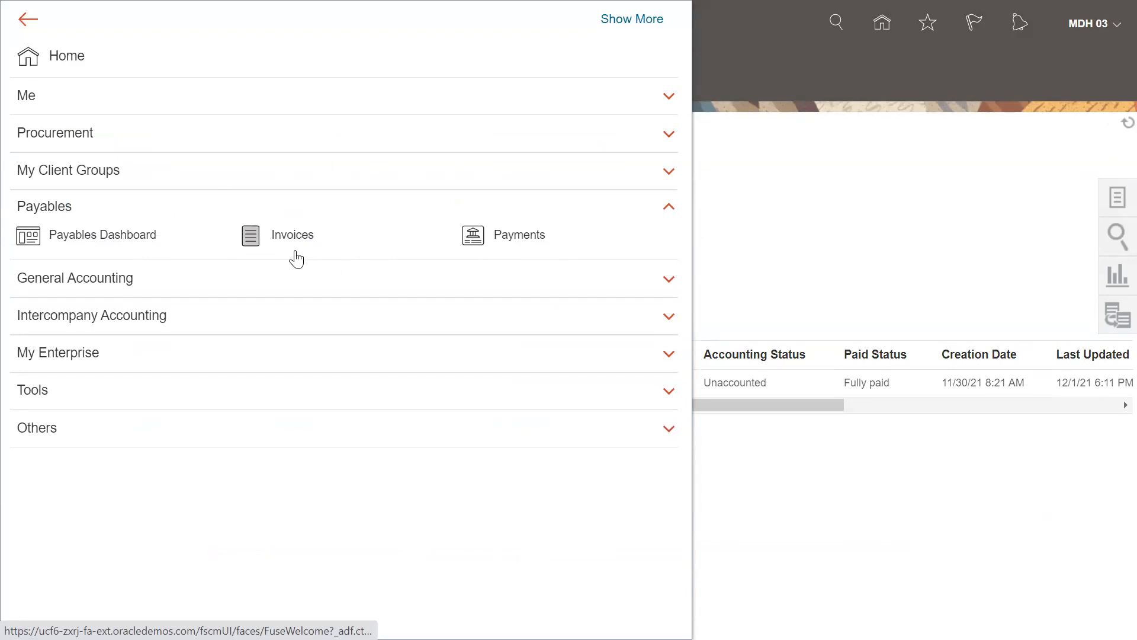
pyautogui.click(531, 239)
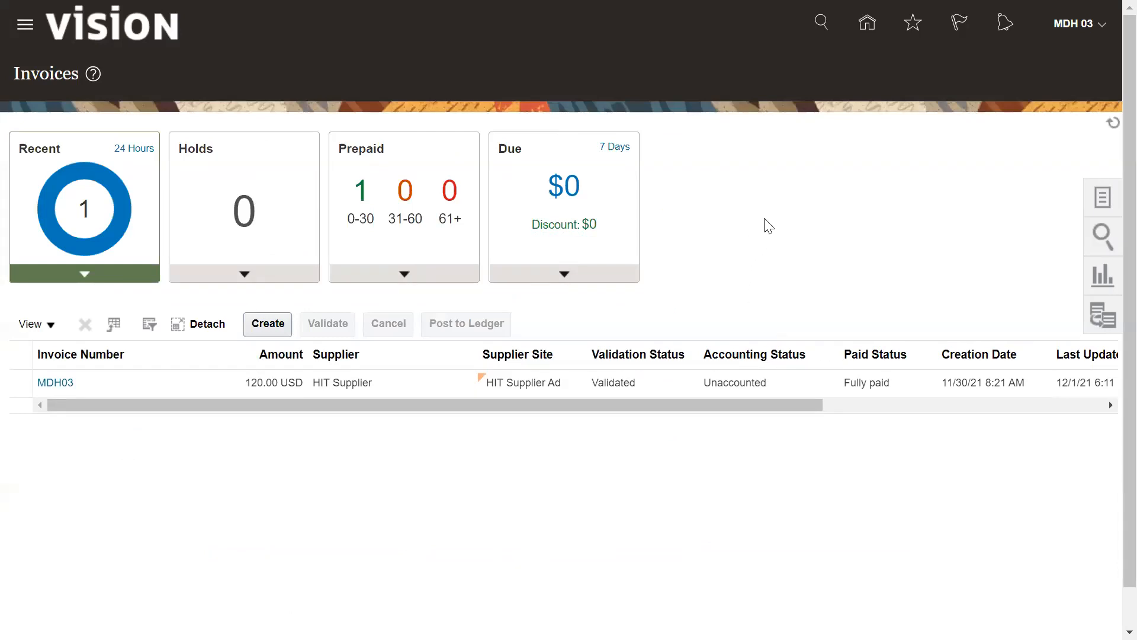
pyautogui.click(1102, 199)
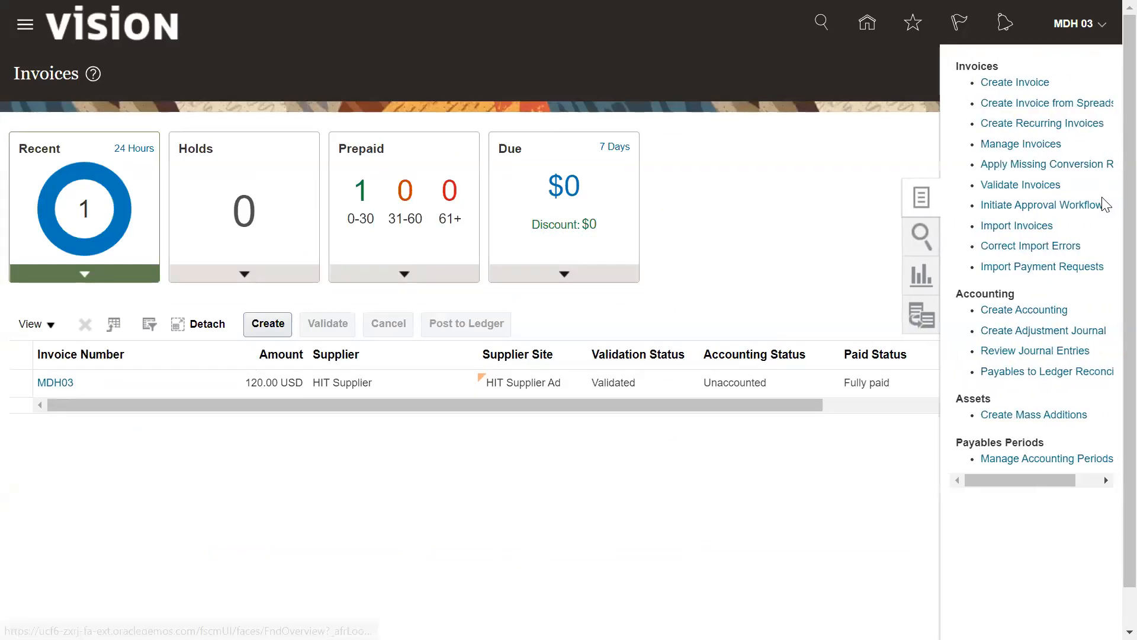
pyautogui.click(1014, 83)
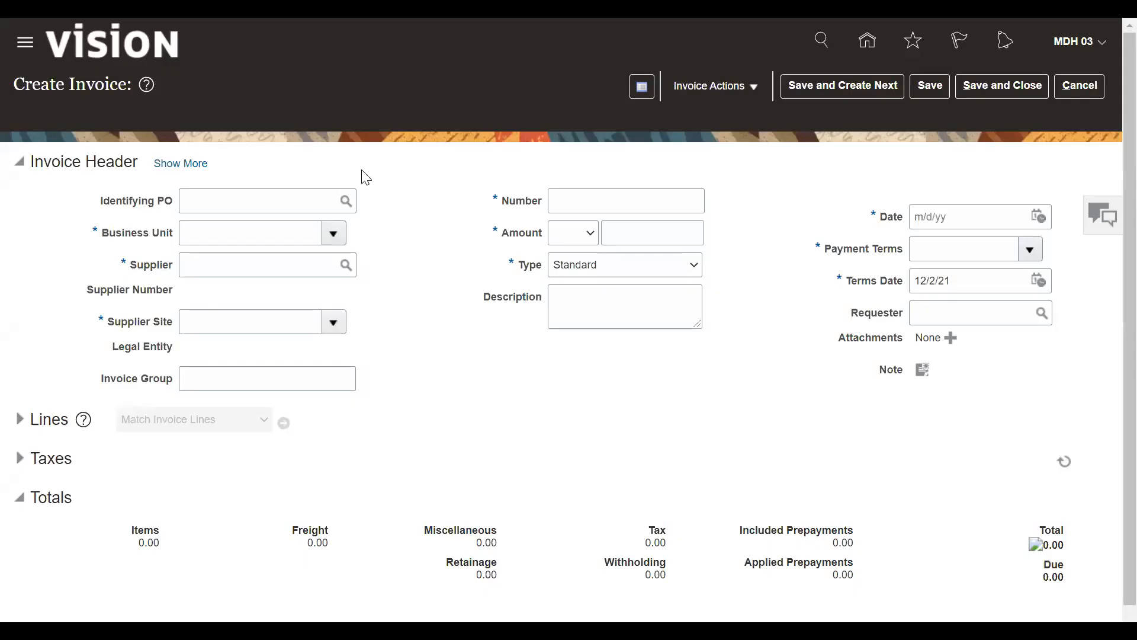
# Set the invoice's business unit to BMW BU New and its supplier to HIT Supplier.
pyautogui.click(233, 235)
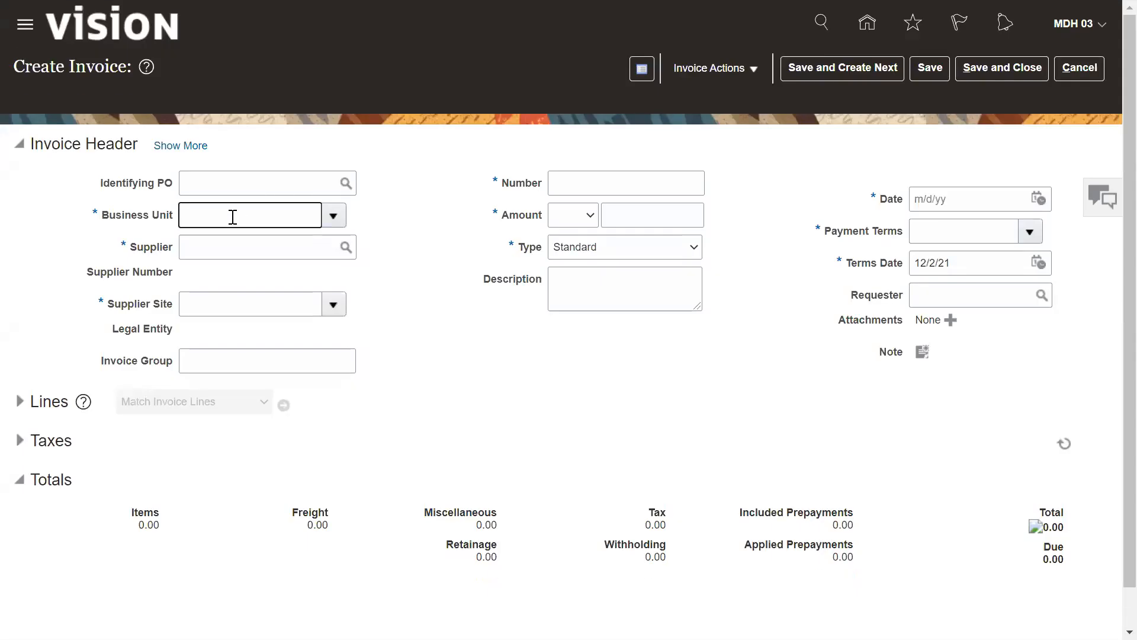
pyautogui.click(333, 216)
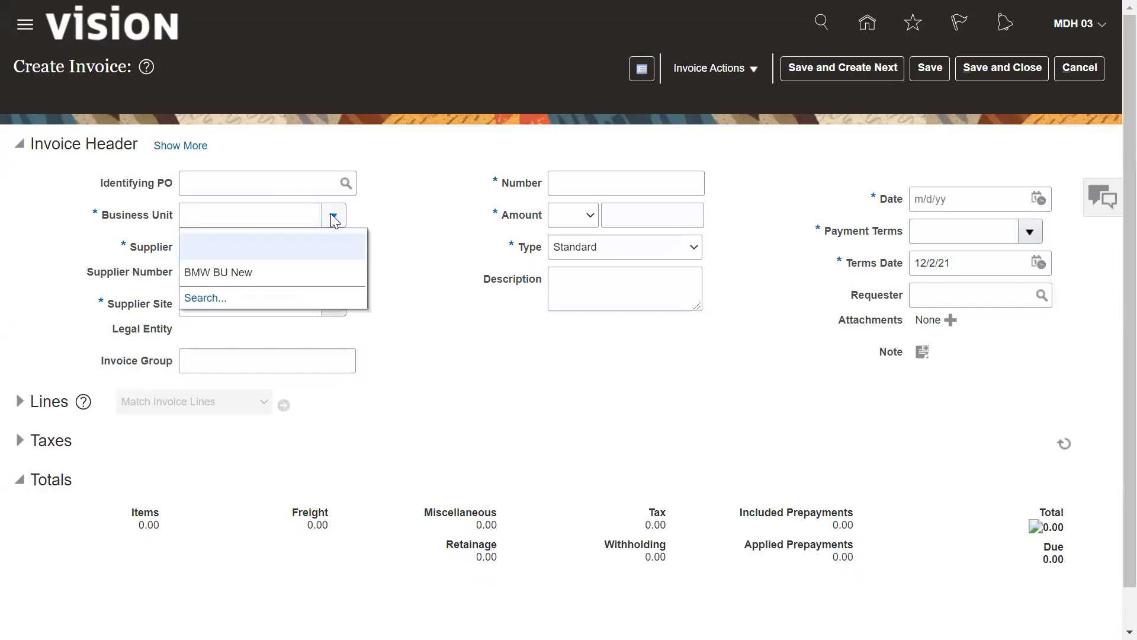
pyautogui.click(215, 272)
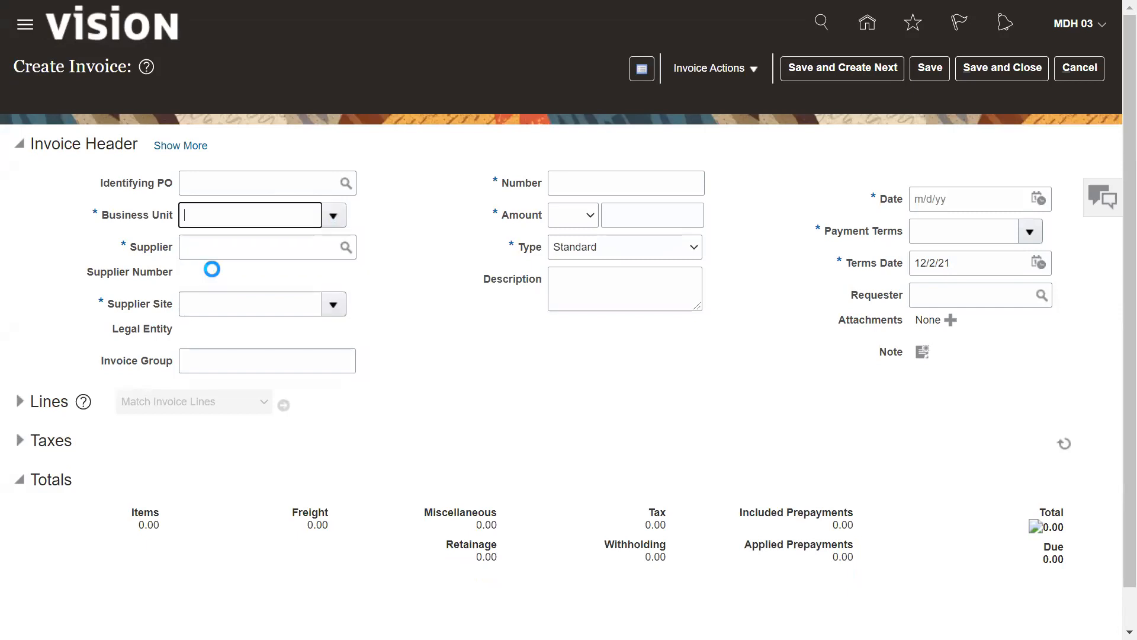
pyautogui.click(252, 246)
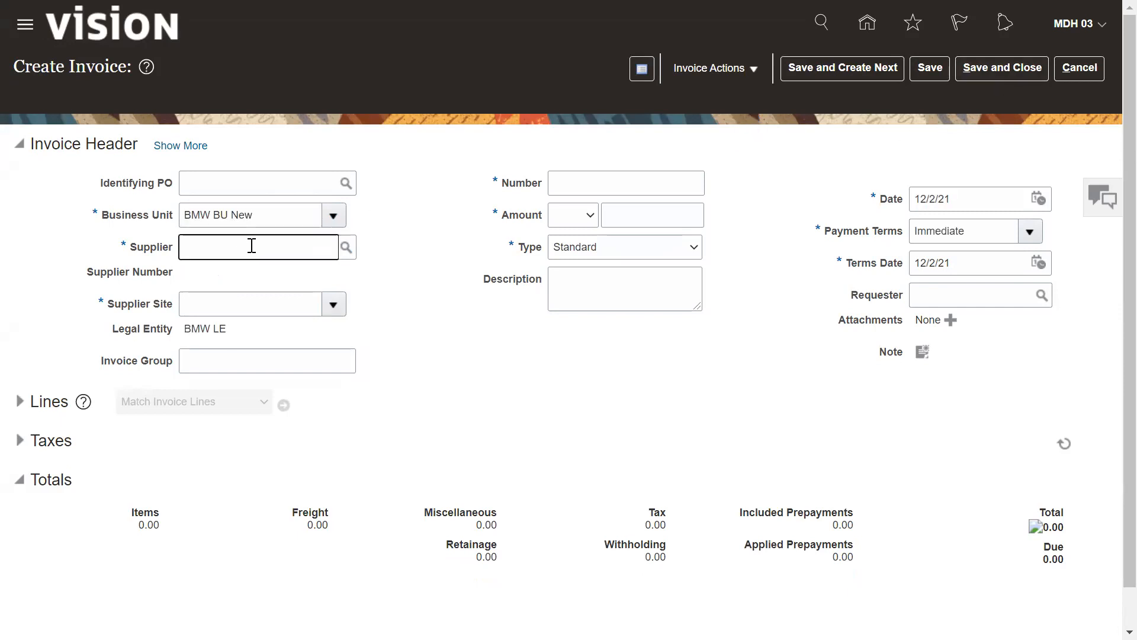
pyautogui.write('HIT')
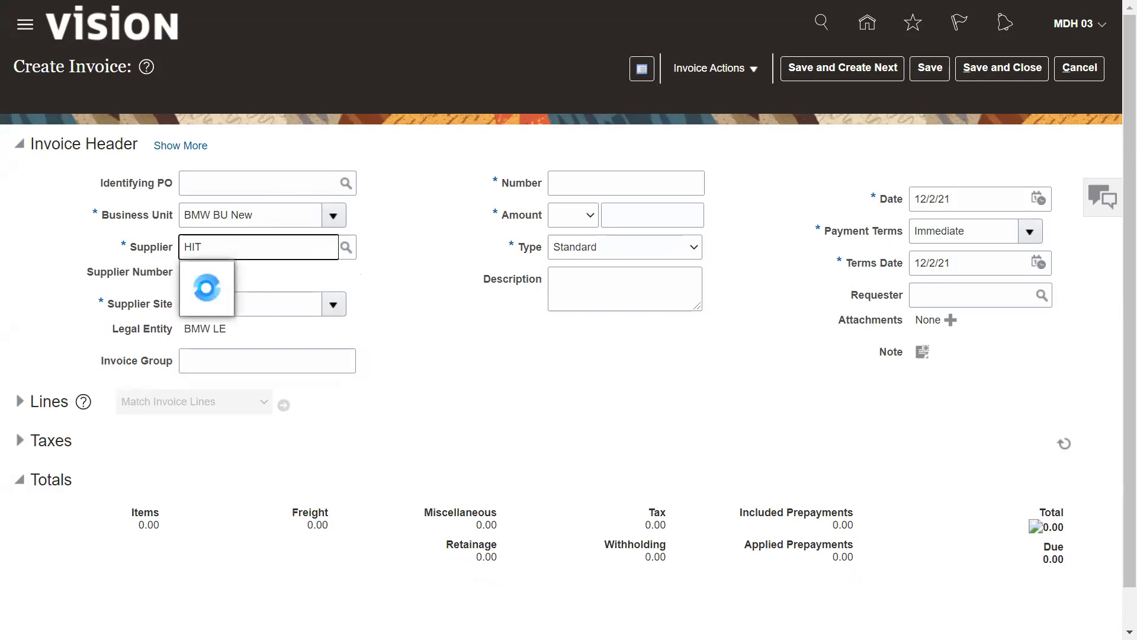
pyautogui.click(214, 281)
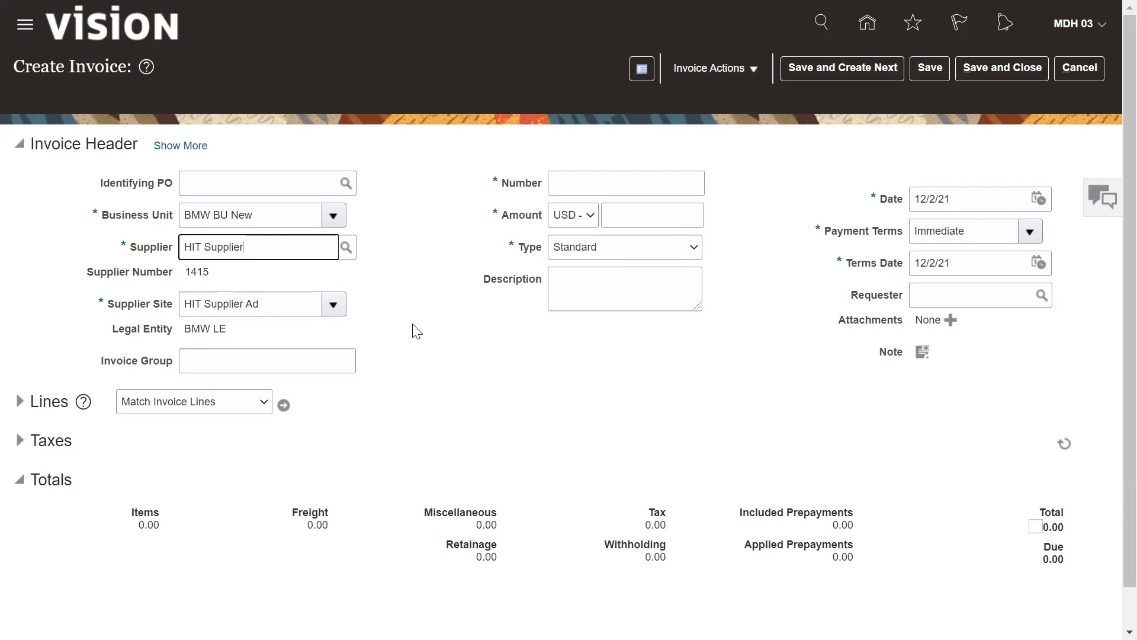
# Enter INV01 as the invoice number and 100.00 as the invoice amount in the header.
pyautogui.click(580, 189)
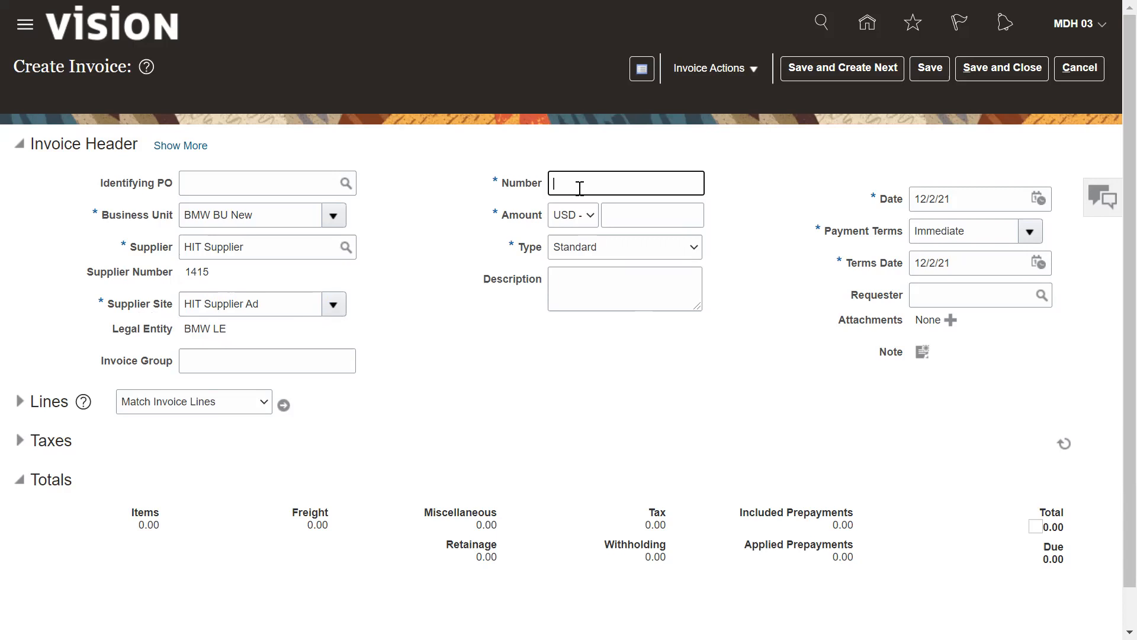
pyautogui.write('INV01')
pyautogui.click(660, 216)
pyautogui.write('10')
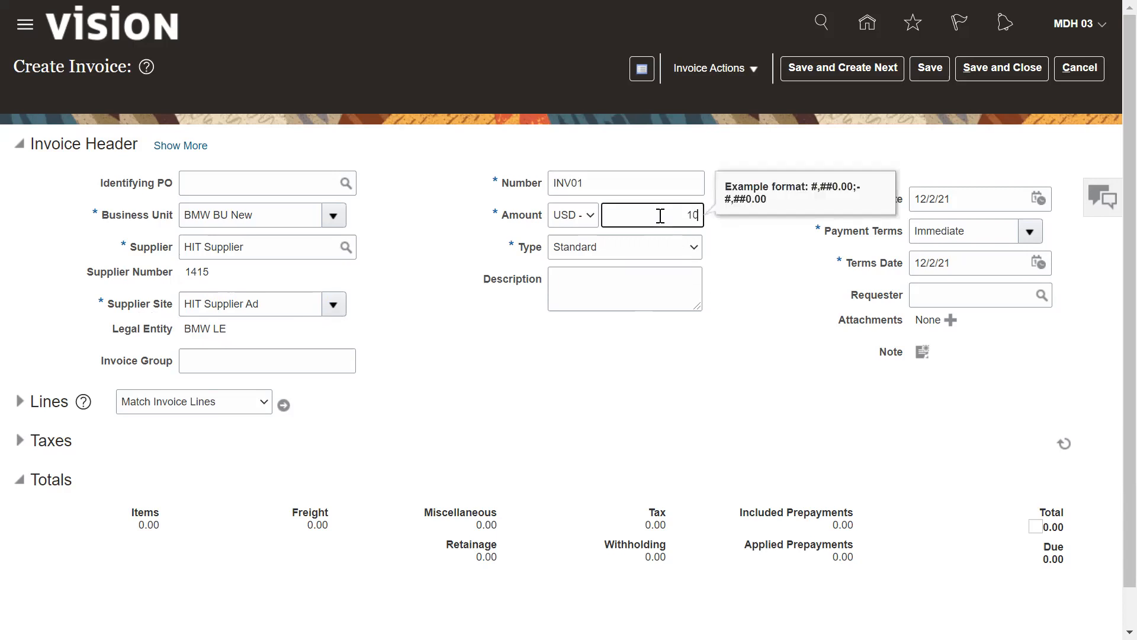
pyautogui.click(593, 223)
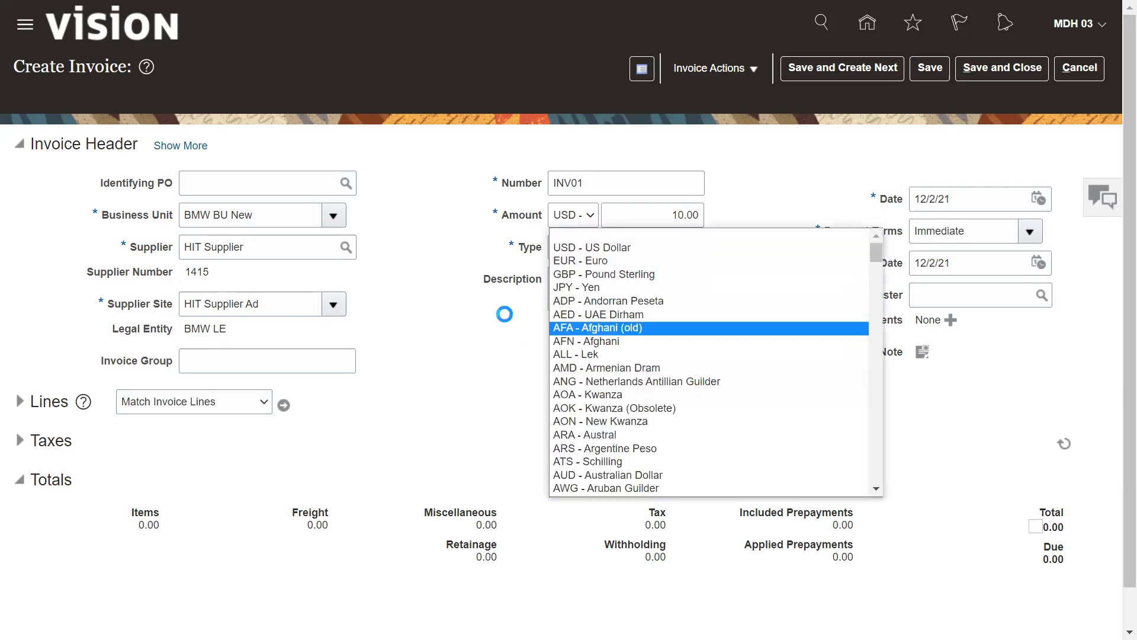
pyautogui.click(678, 216)
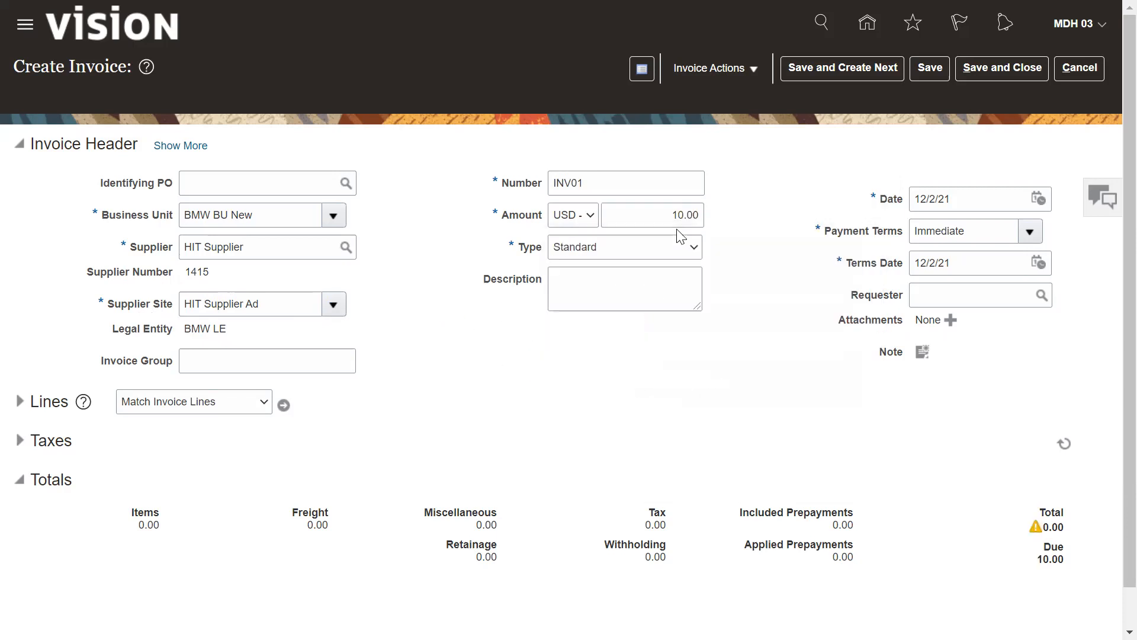
pyautogui.click(672, 215)
pyautogui.write('0')
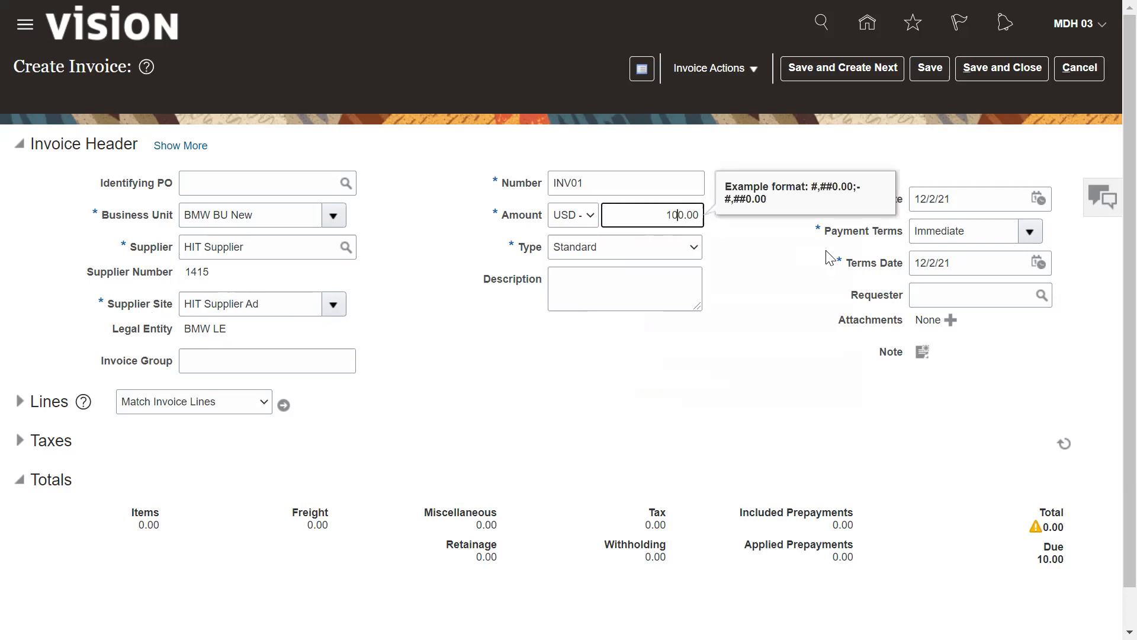
pyautogui.click(694, 248)
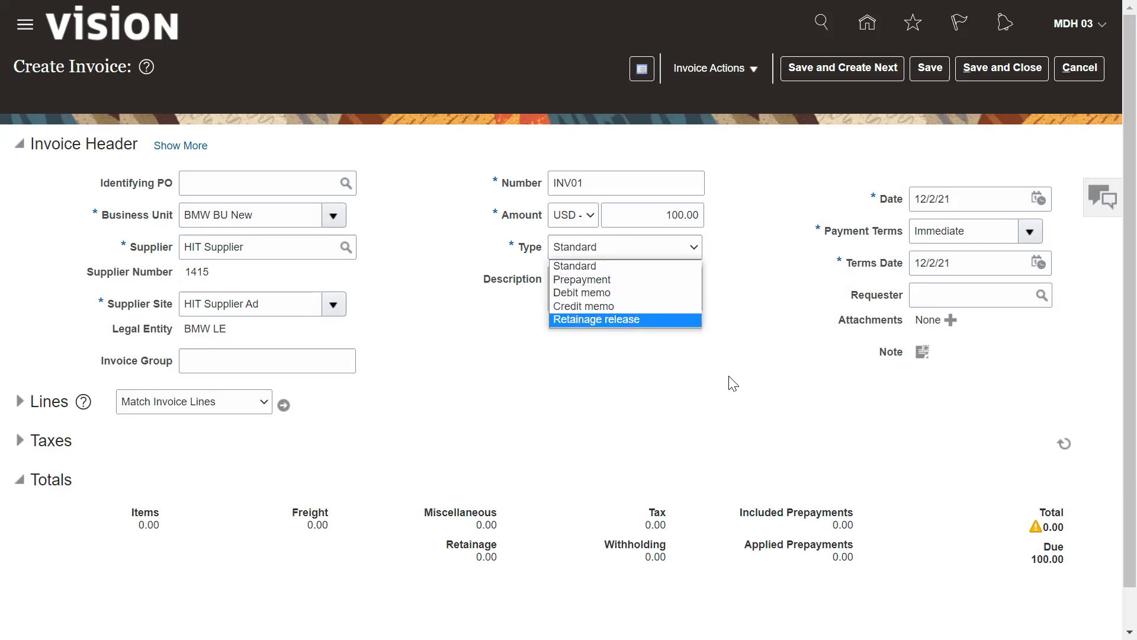
pyautogui.click(920, 207)
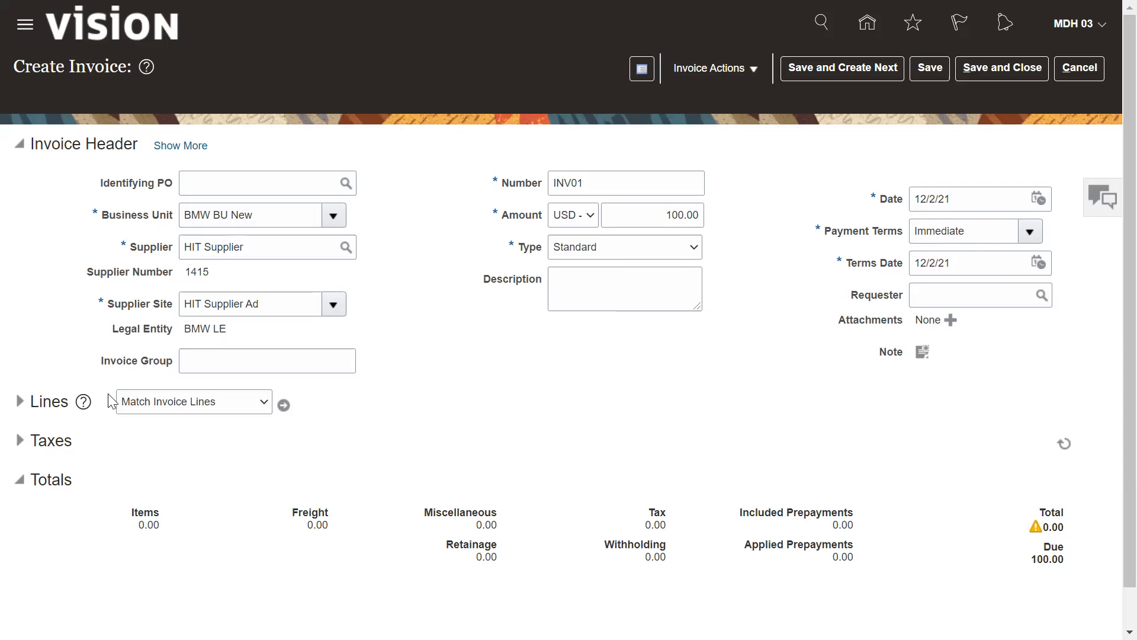
# Expand the invoice lines and enter an amount of 100.00 for Item line 1.
pyautogui.click(19, 402)
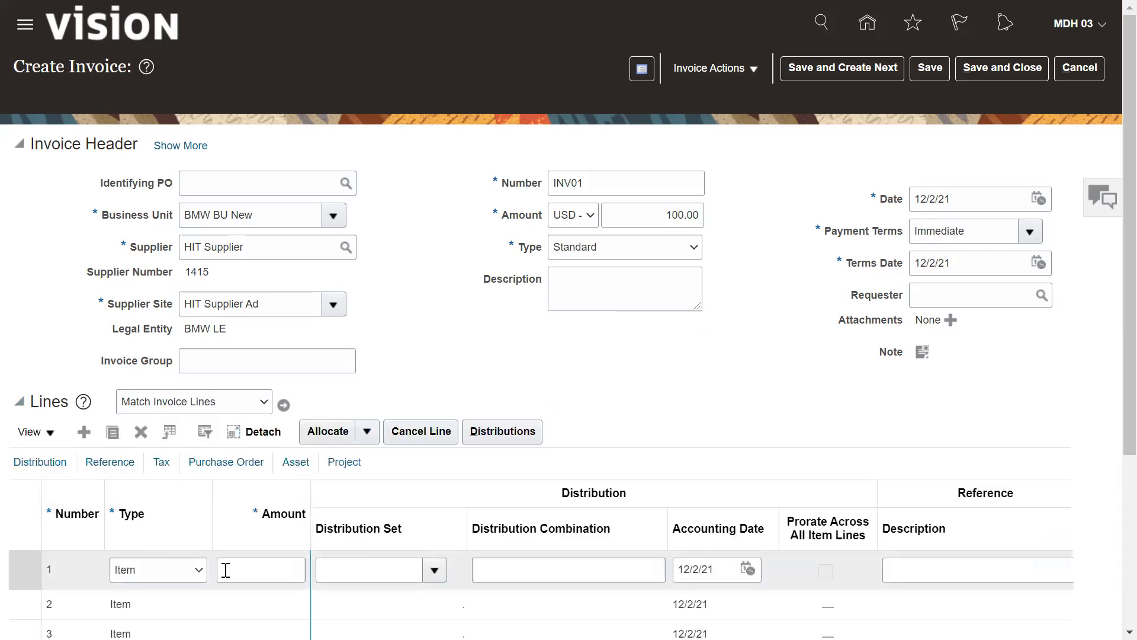
pyautogui.click(254, 567)
pyautogui.write('100')
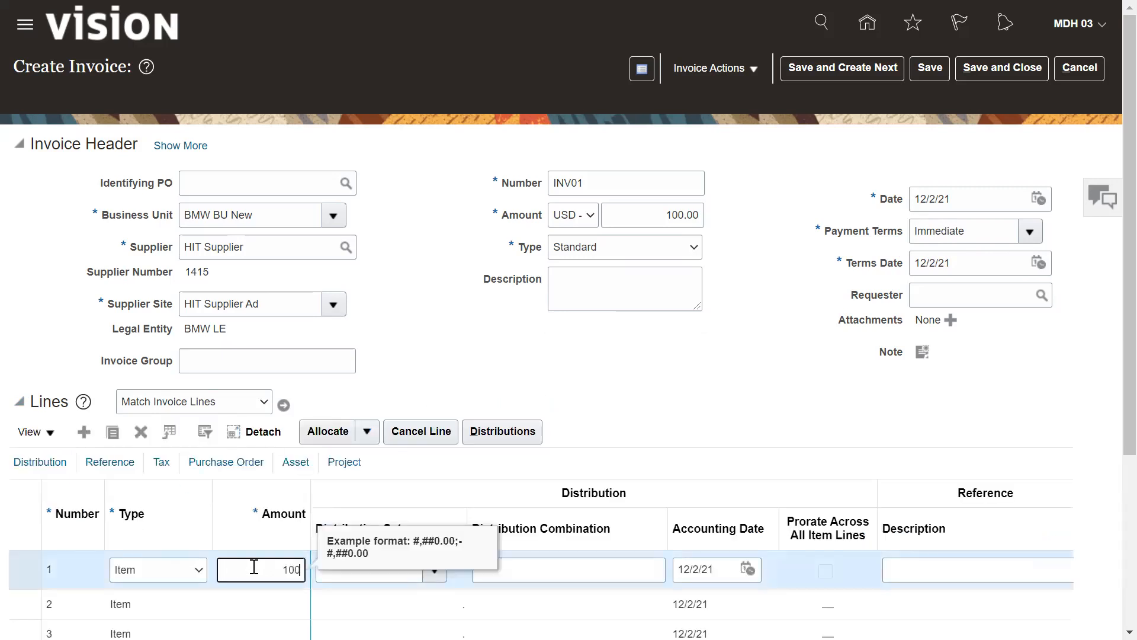
pyautogui.click(689, 448)
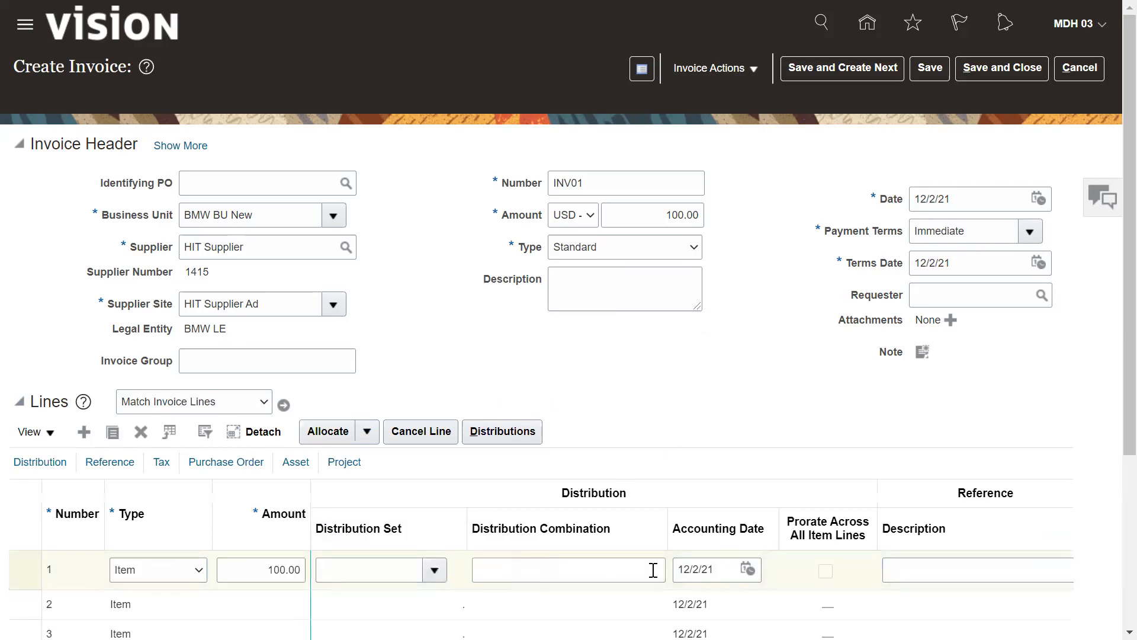
# Add a distribution with an amount of 100.00 to invoice line 1.
pyautogui.click(487, 433)
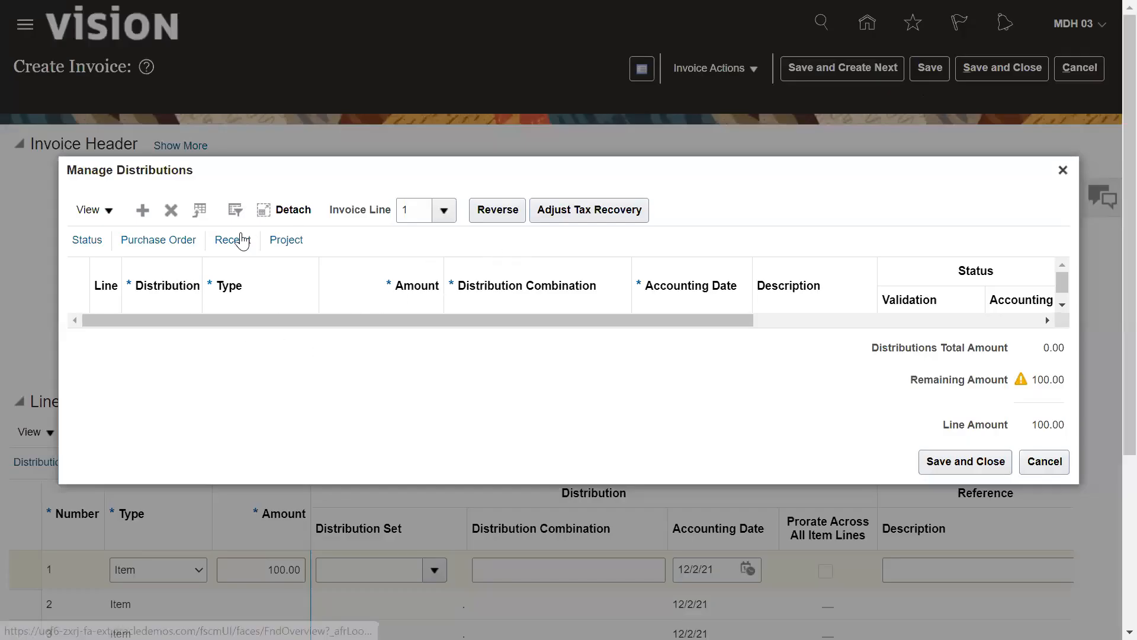
pyautogui.click(143, 211)
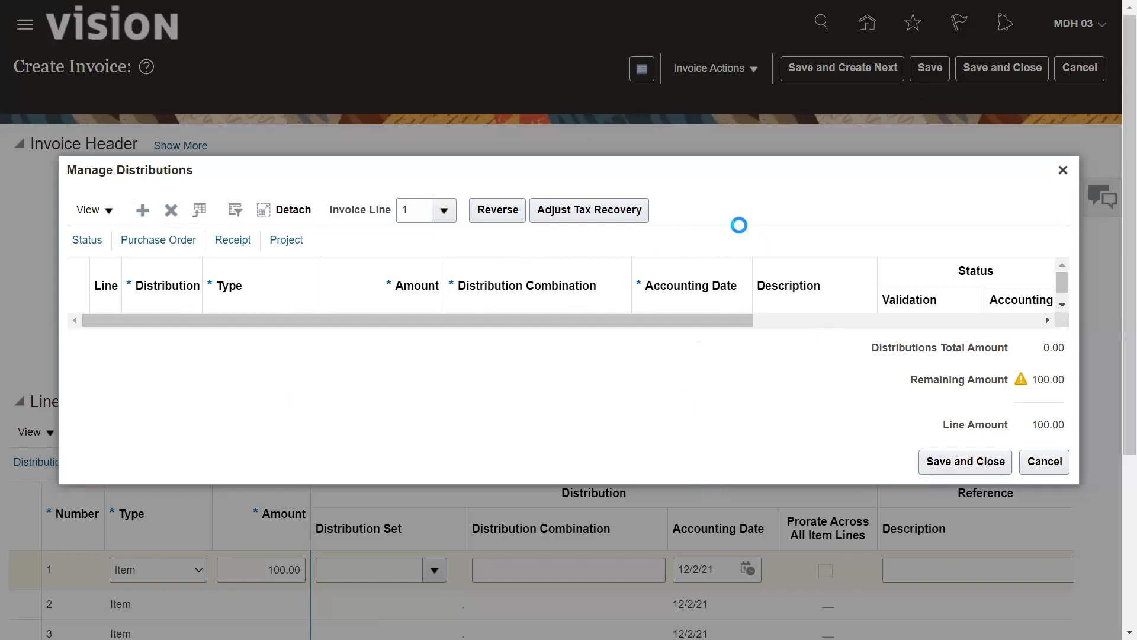
pyautogui.click(366, 319)
pyautogui.write('100')
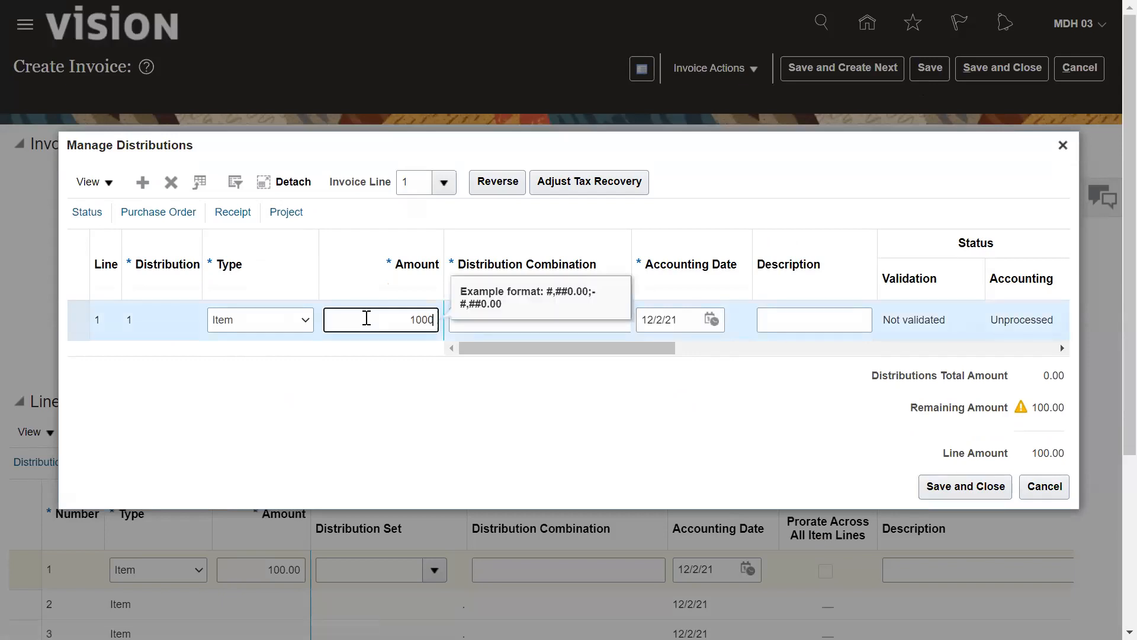
pyautogui.press('Tab')
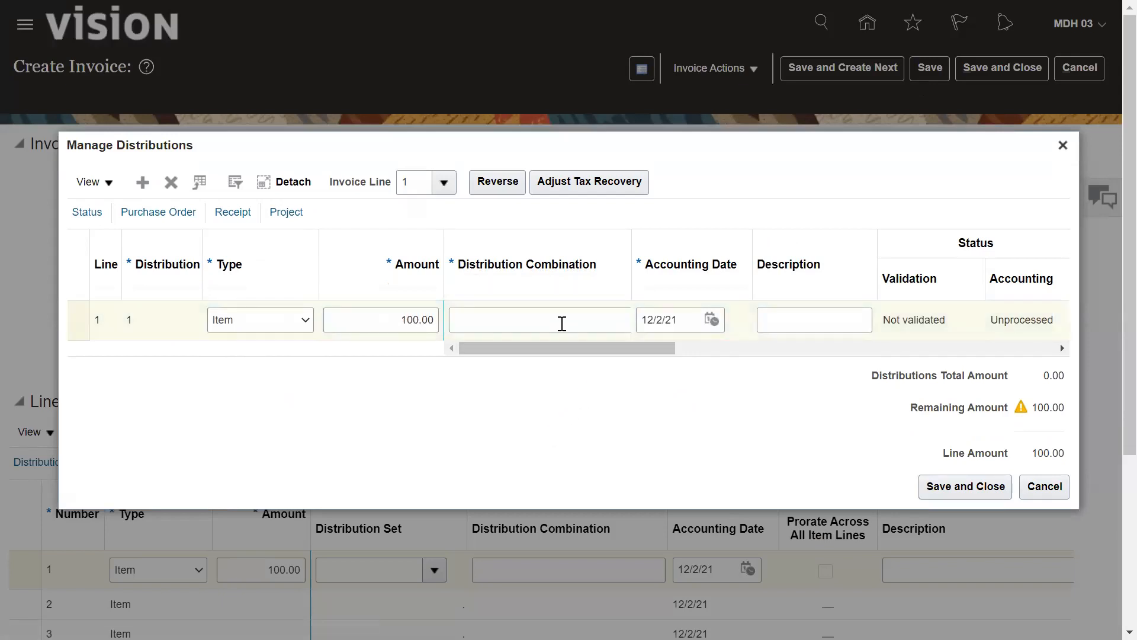
# Set the distribution combination to BMW Company 100 and BMW Account 410 (Purchase).
pyautogui.moveTo(634, 251); pyautogui.dragTo(695, 254)
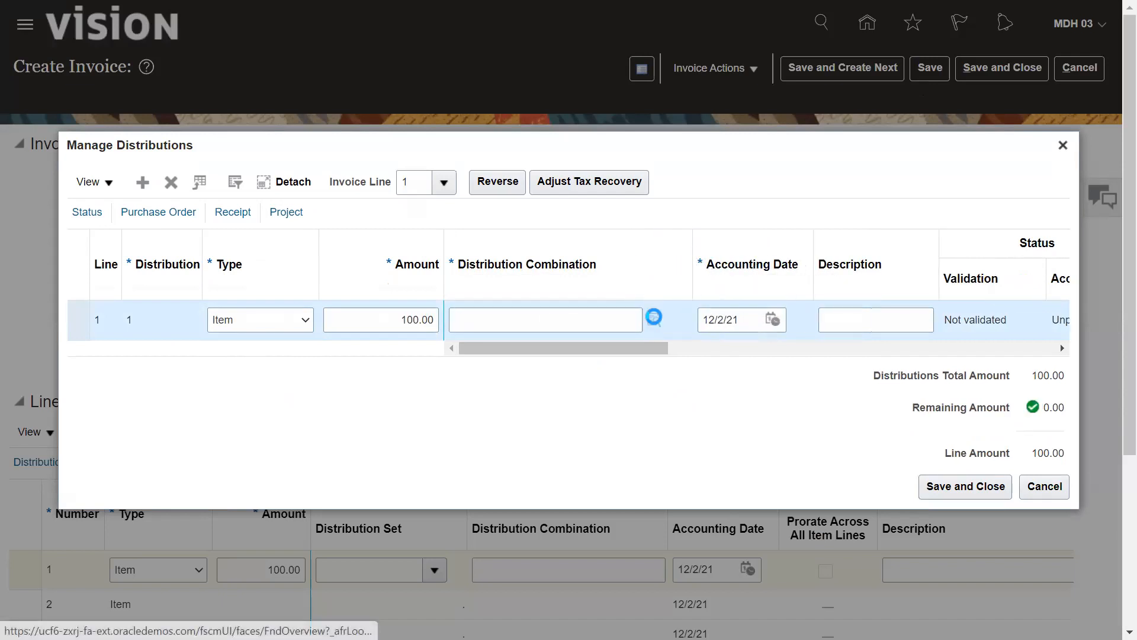
pyautogui.click(654, 317)
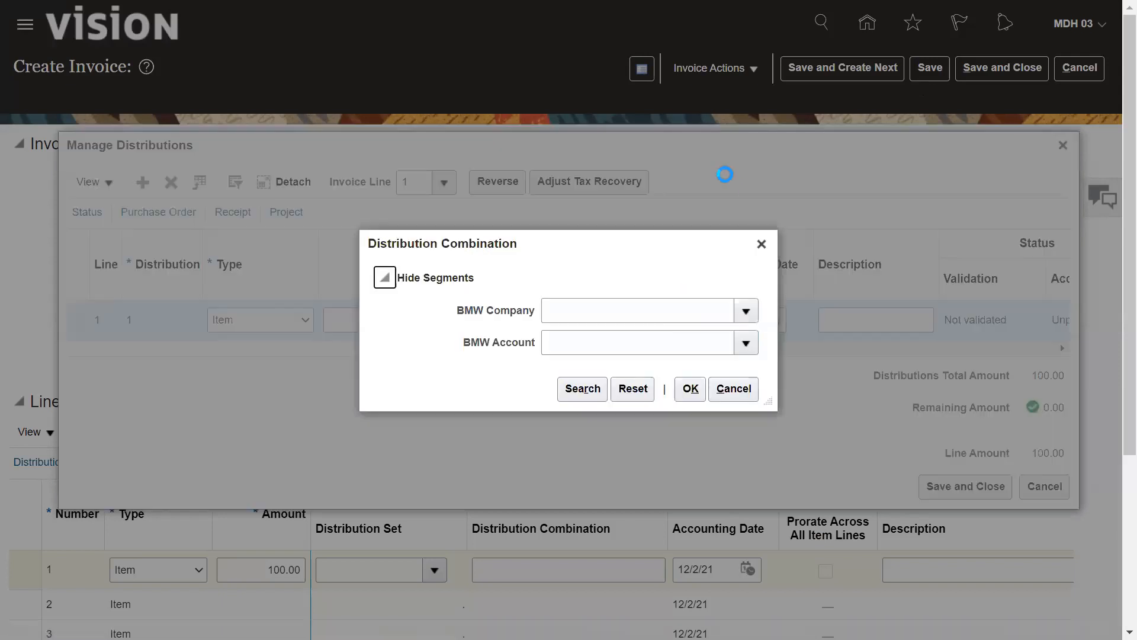
pyautogui.click(645, 308)
pyautogui.write('100')
pyautogui.press('Tab')
pyautogui.click(738, 343)
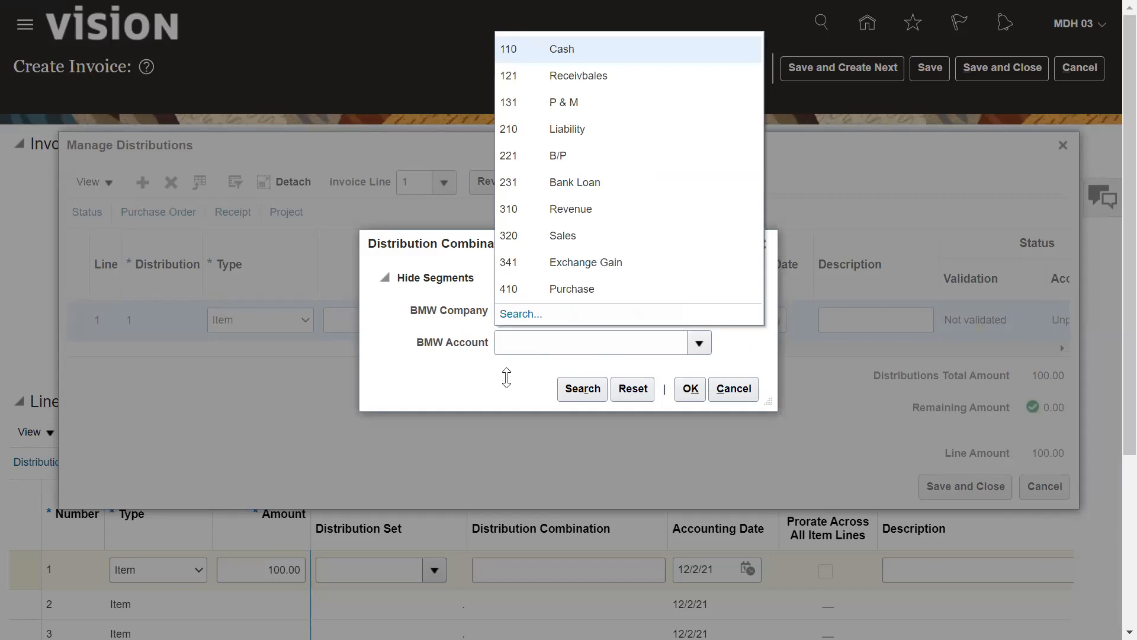
pyautogui.click(584, 297)
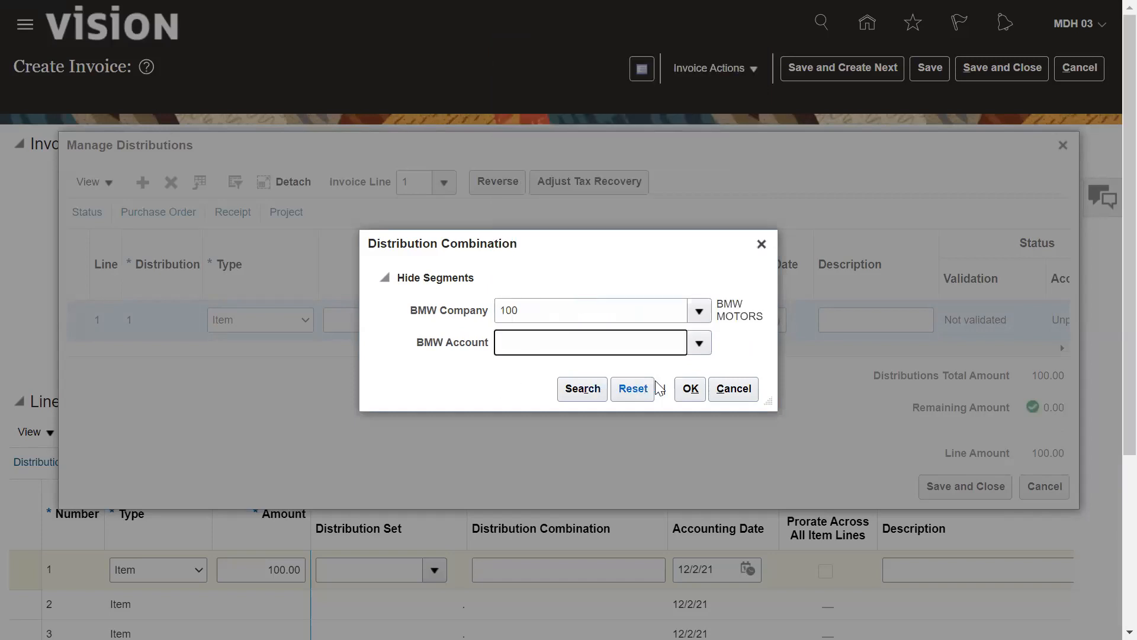
pyautogui.click(689, 391)
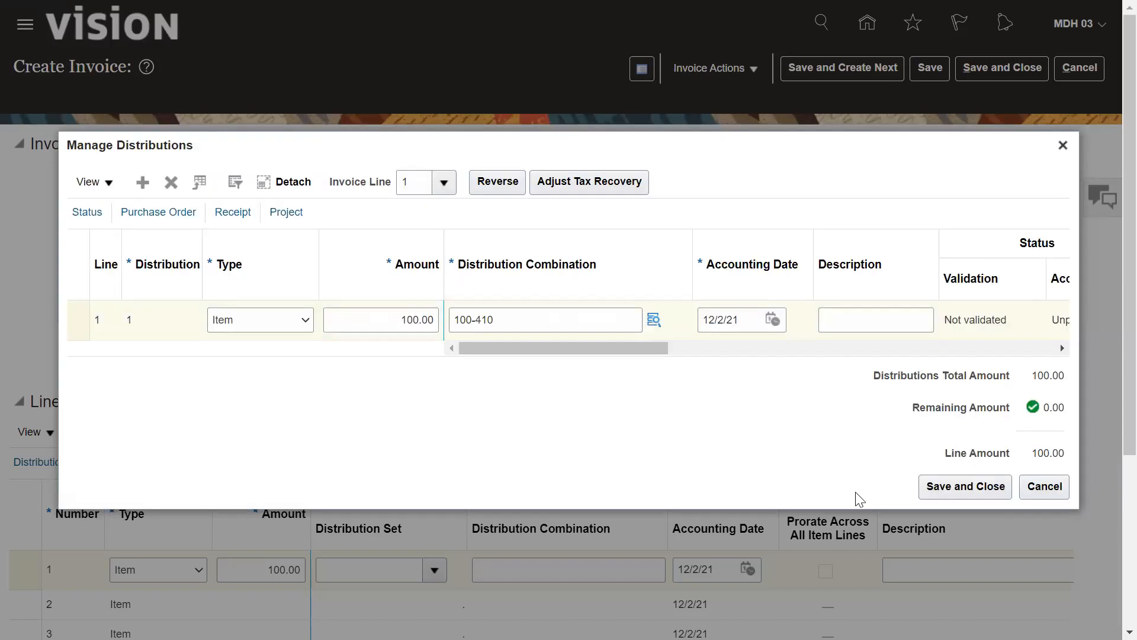
# Save and close the distributions for invoice line 1 and review the invoice's lines and totals.
pyautogui.click(985, 485)
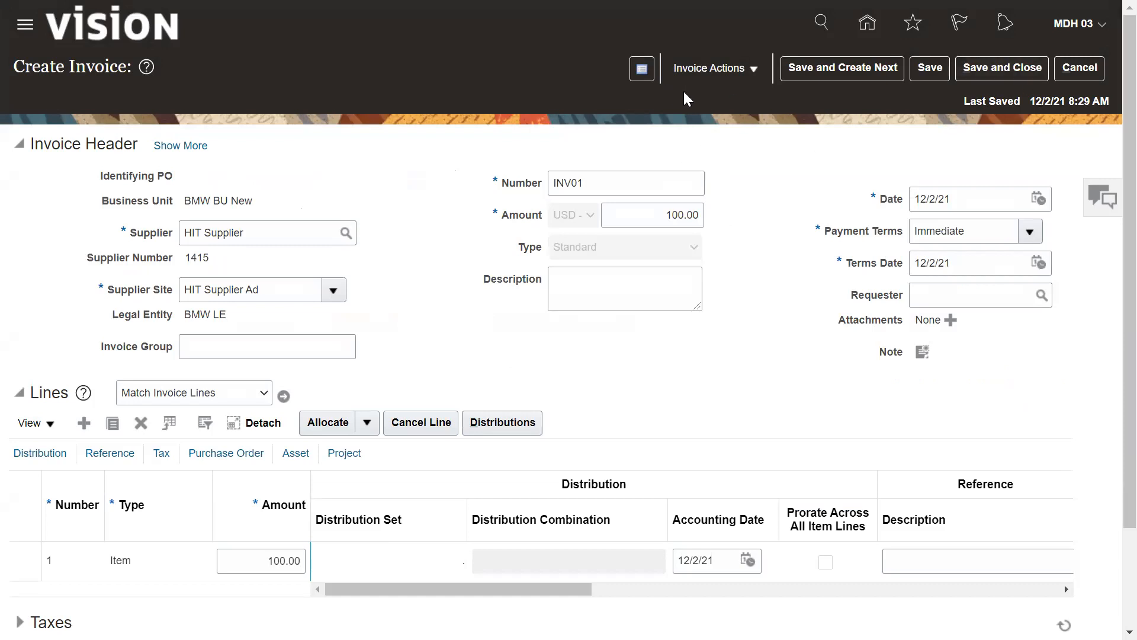
pyautogui.scroll(-2, 1113, 317)
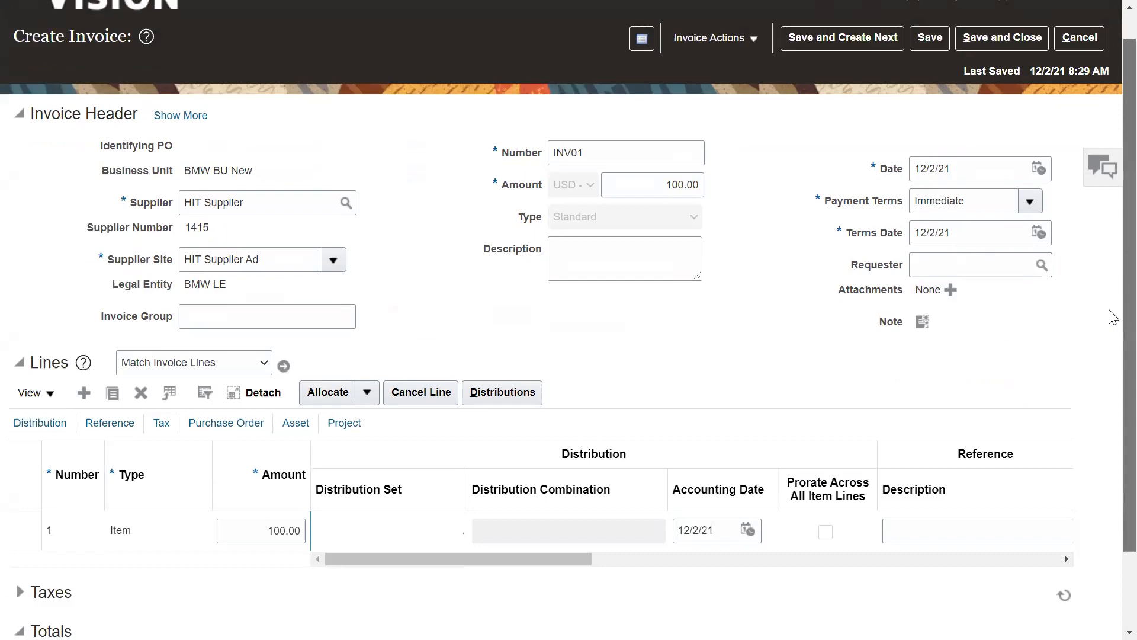
pyautogui.scroll(-3, 1113, 317)
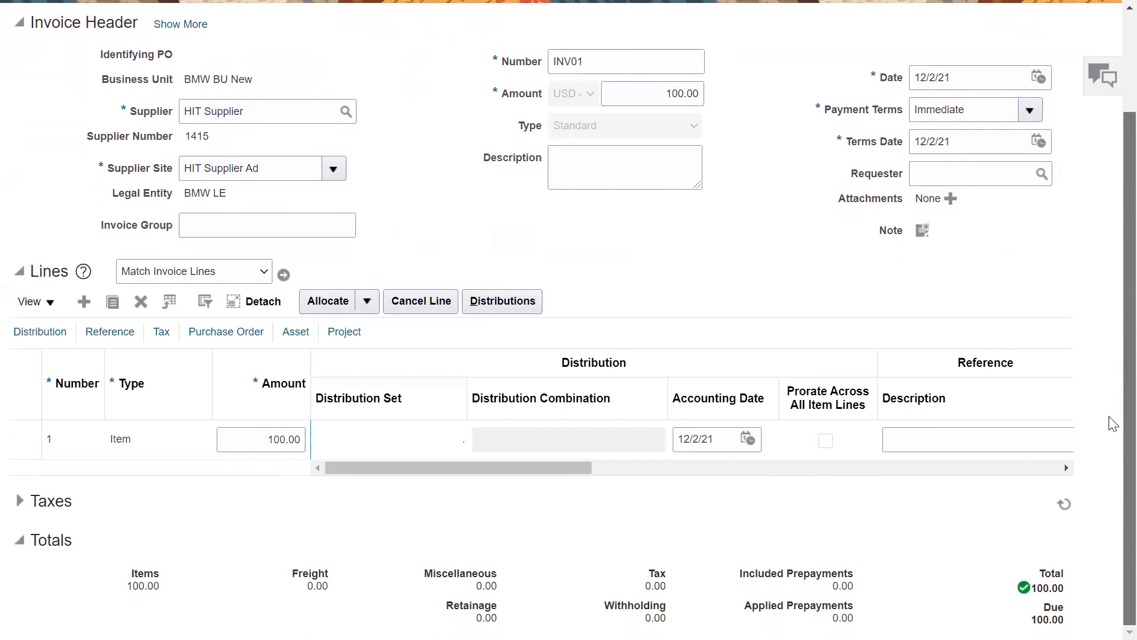
pyautogui.scroll(4, 1112, 332)
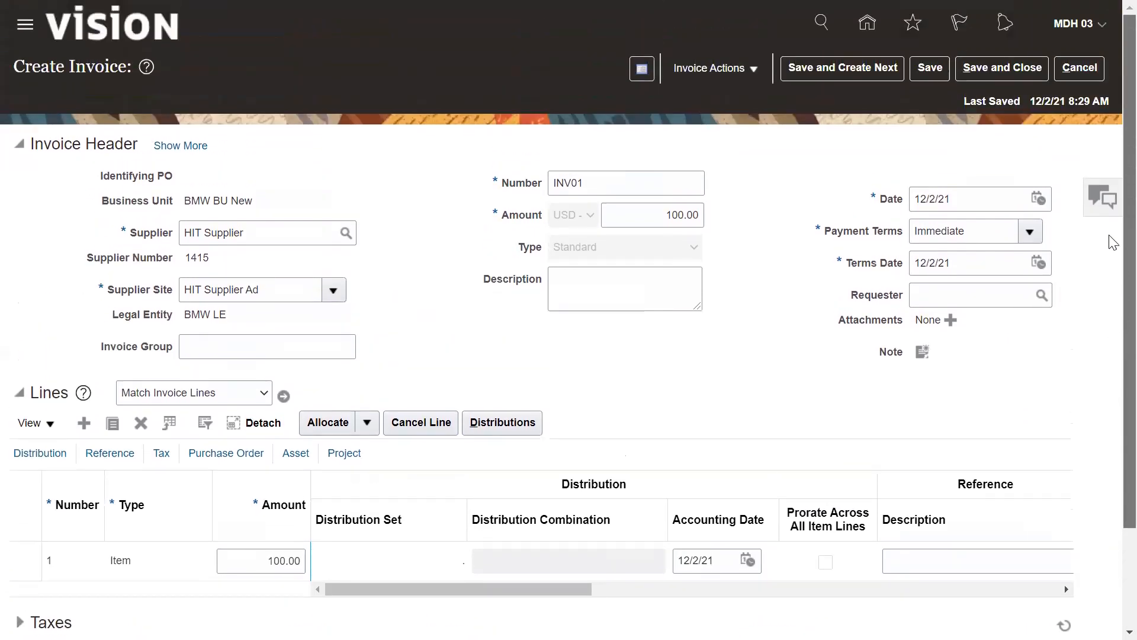
# Validate invoice INV01 and account it in draft.
pyautogui.click(754, 76)
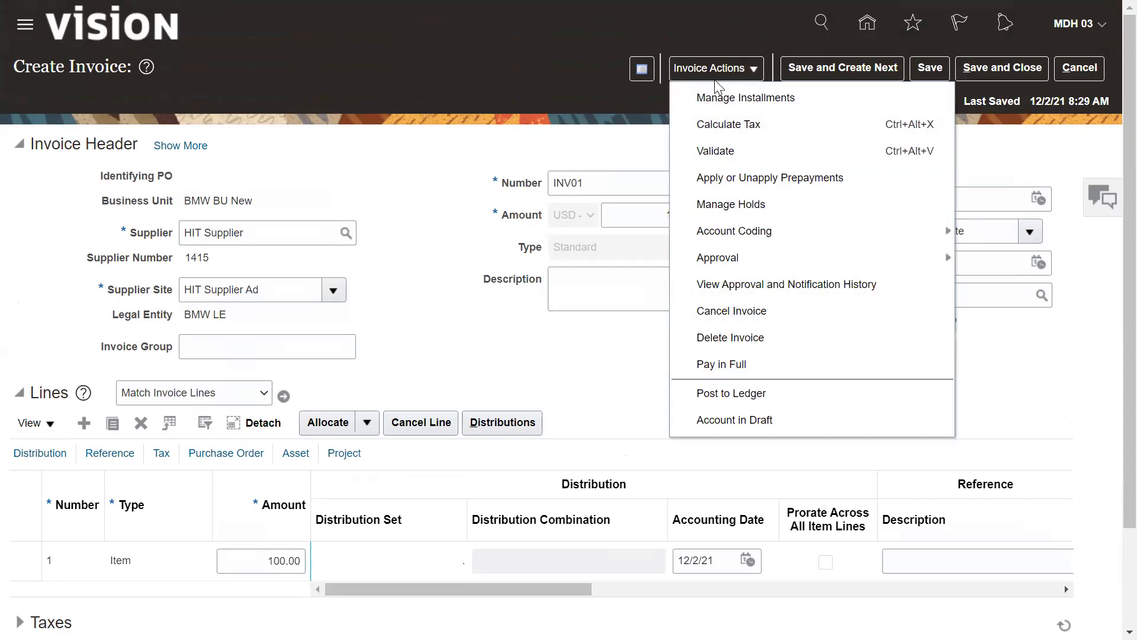
pyautogui.click(716, 155)
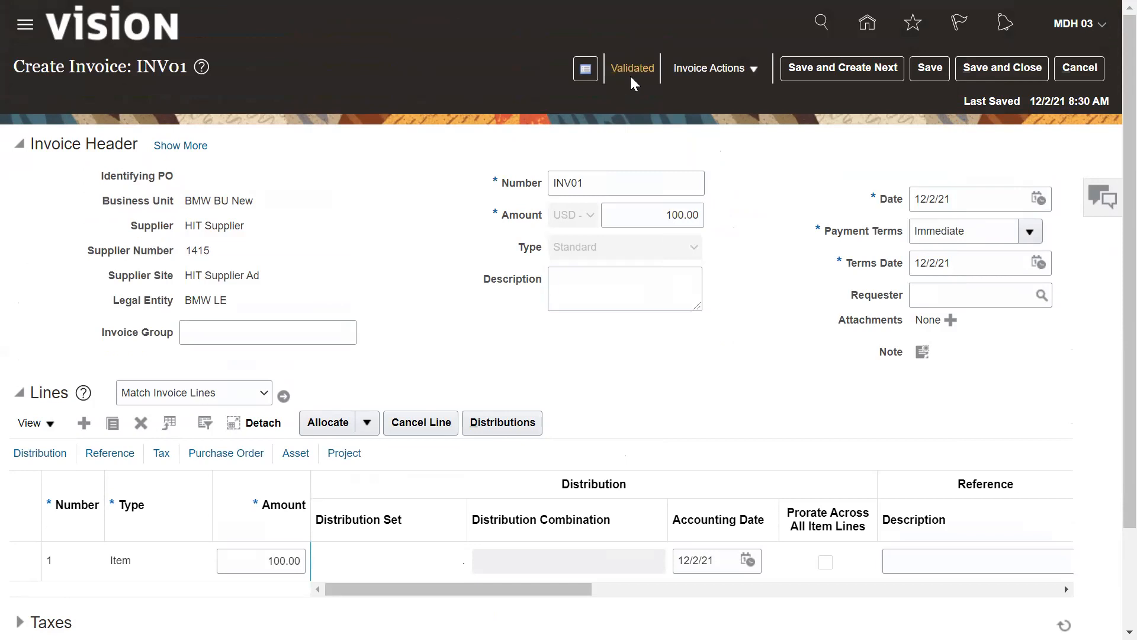
pyautogui.click(727, 78)
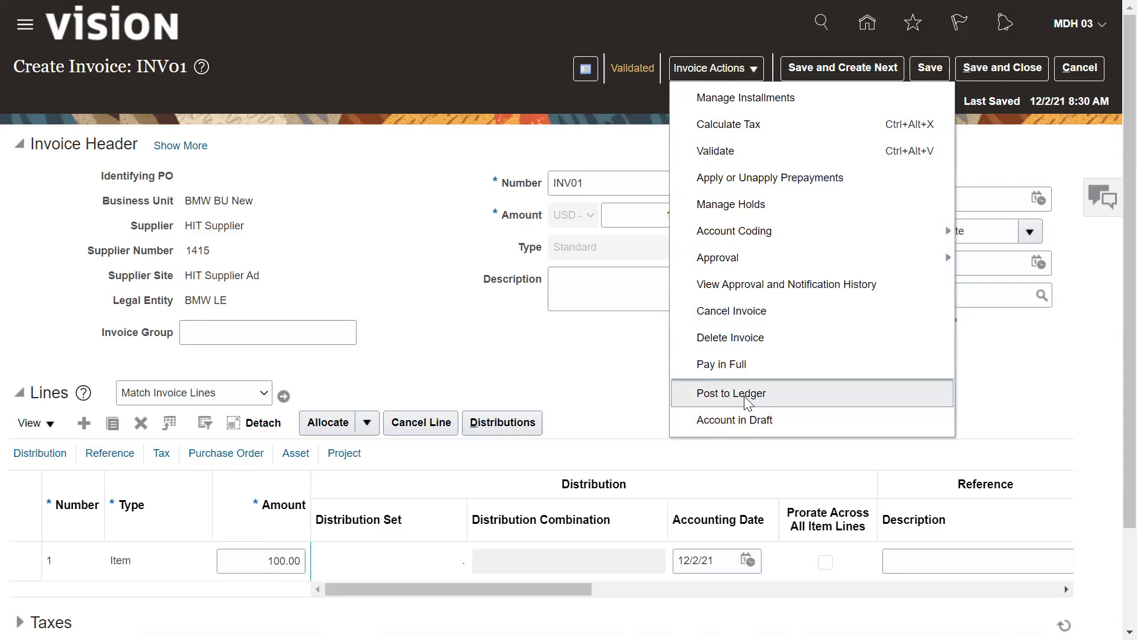
pyautogui.click(713, 421)
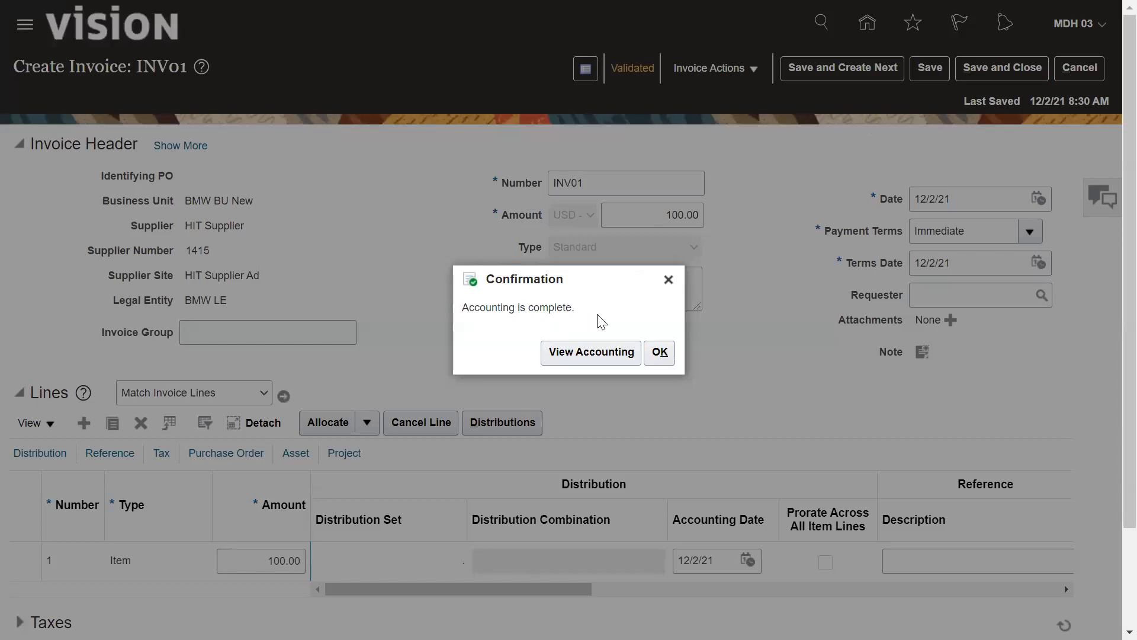
# Review the invoice's draft accounting, including both line descriptions, the ledger and the status, and close the accounting lines.
pyautogui.click(588, 359)
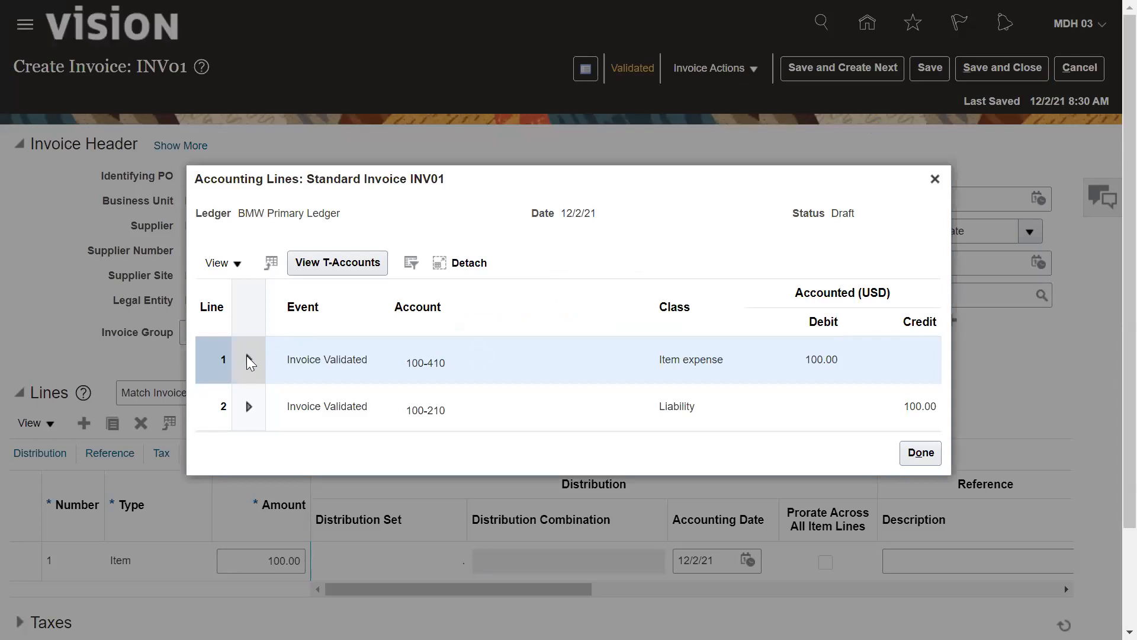
pyautogui.click(249, 359)
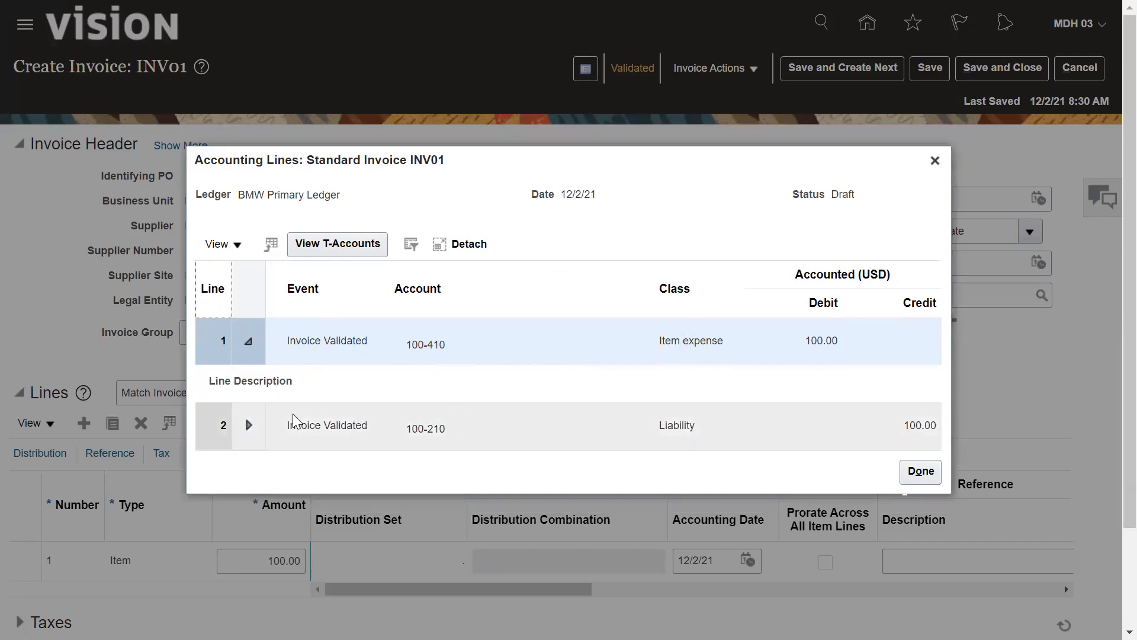
pyautogui.click(249, 425)
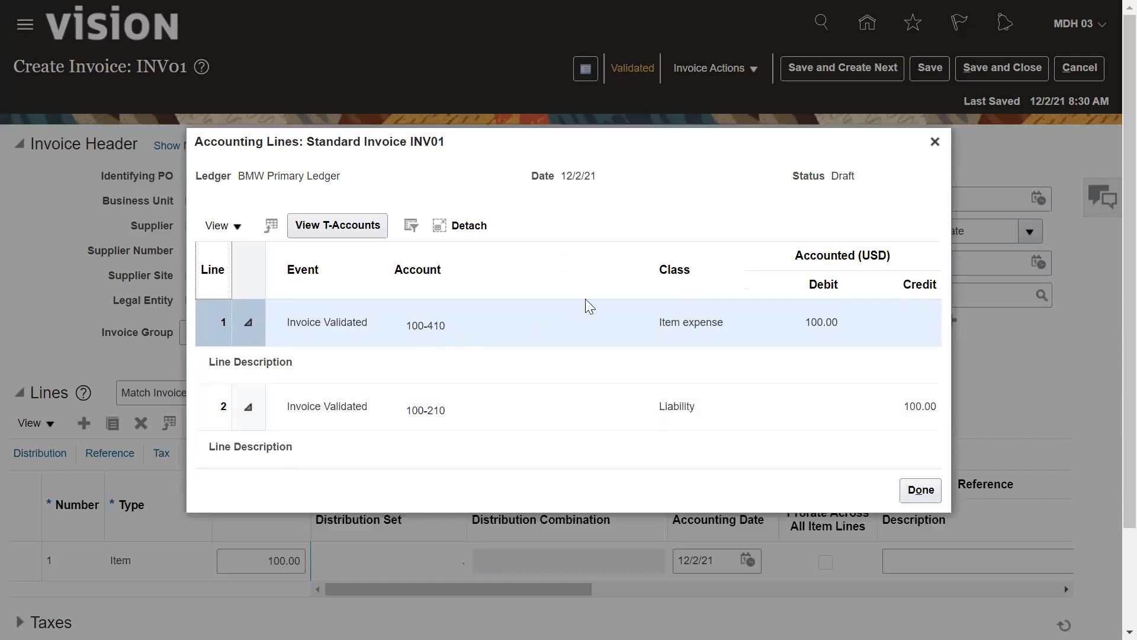
pyautogui.moveTo(238, 176); pyautogui.dragTo(350, 186)
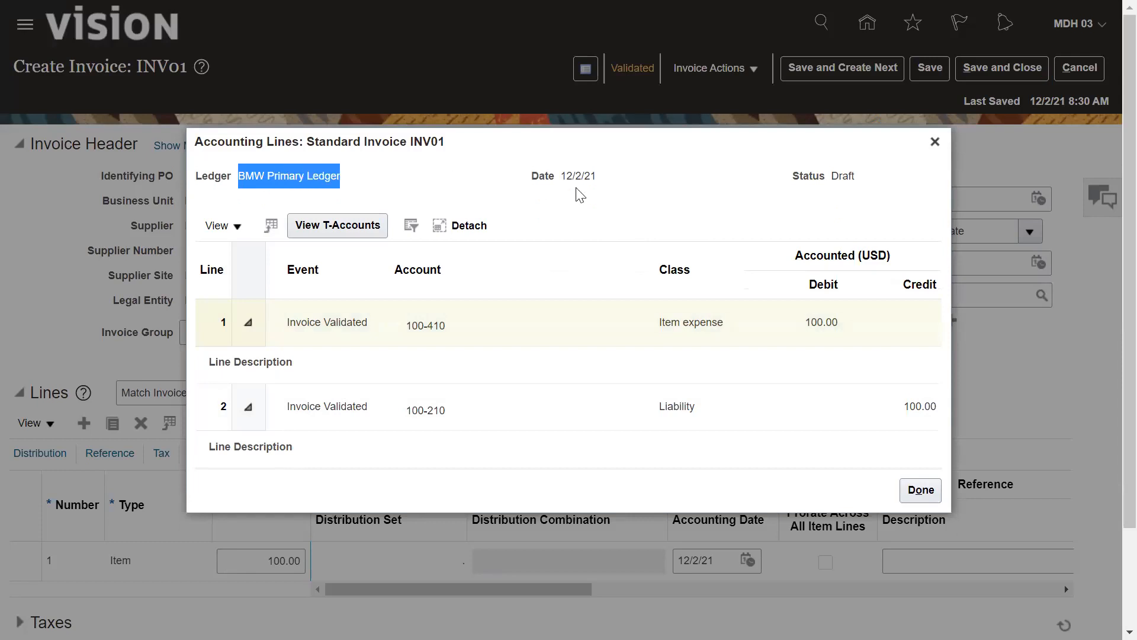
pyautogui.moveTo(795, 176); pyautogui.dragTo(863, 186)
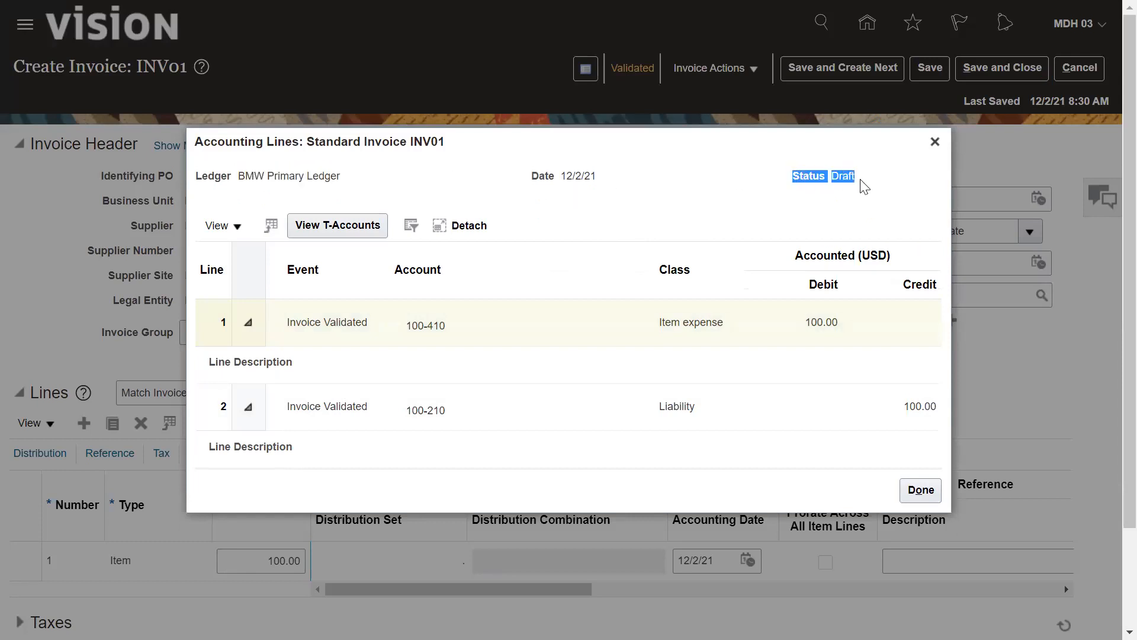
pyautogui.click(907, 489)
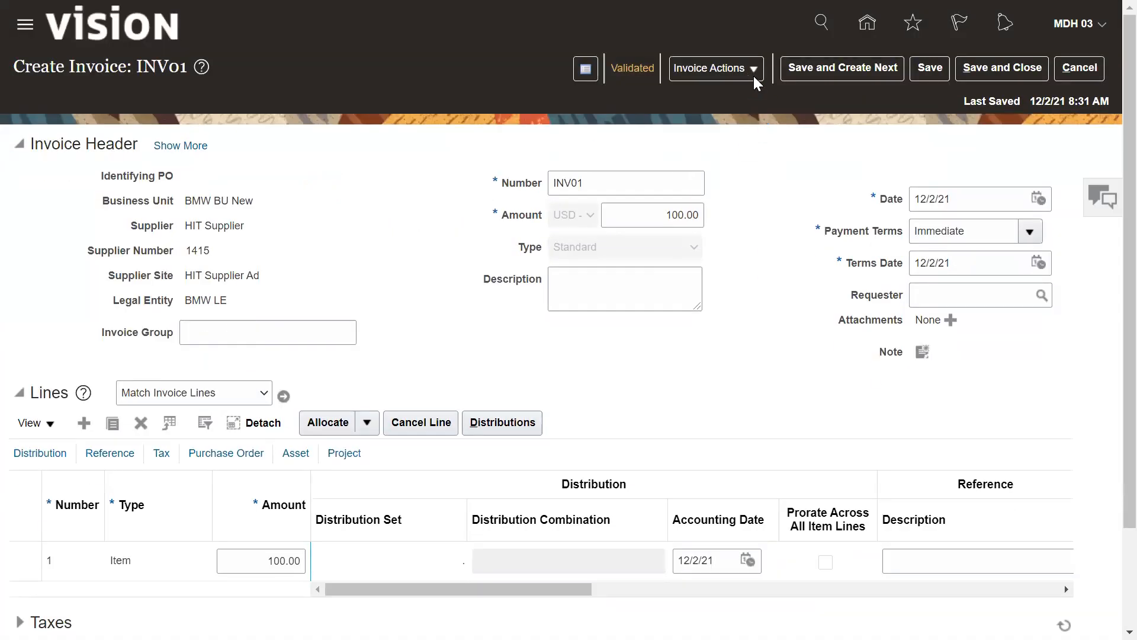
# Post invoice INV01 to the ledger and check the status of its accounting lines.
pyautogui.click(753, 69)
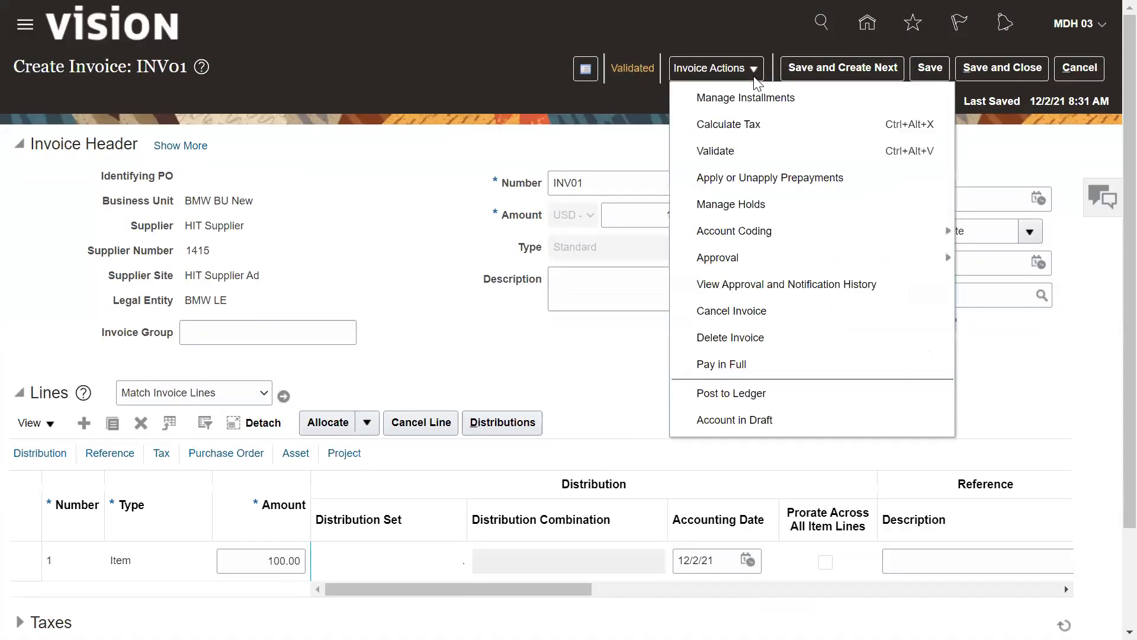
pyautogui.click(721, 394)
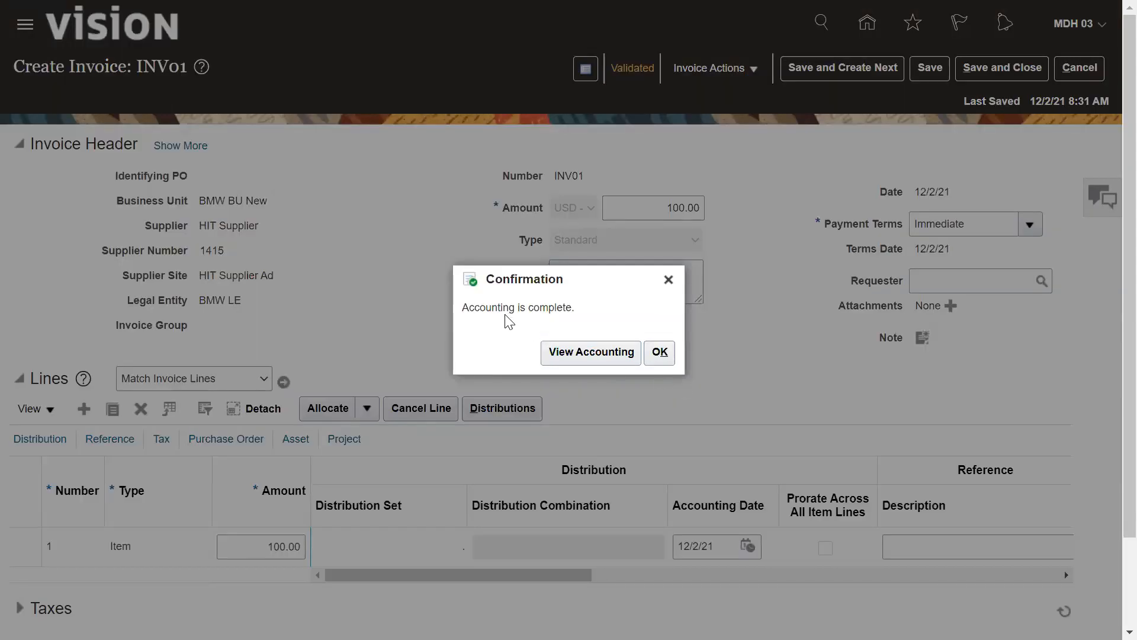
pyautogui.click(571, 354)
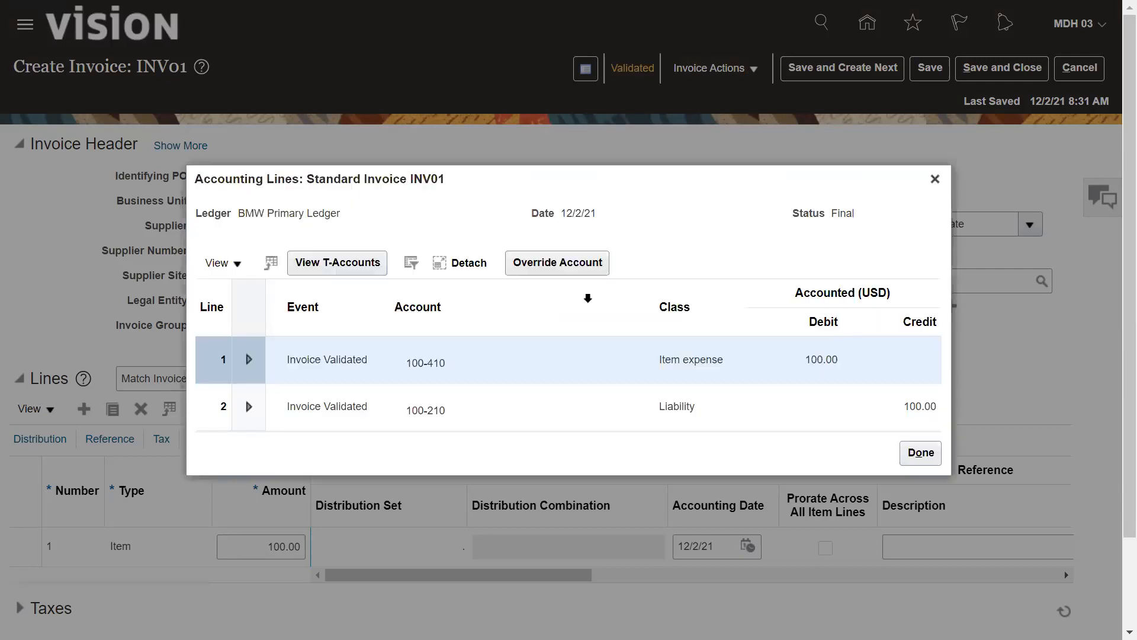
pyautogui.moveTo(794, 220); pyautogui.dragTo(863, 218)
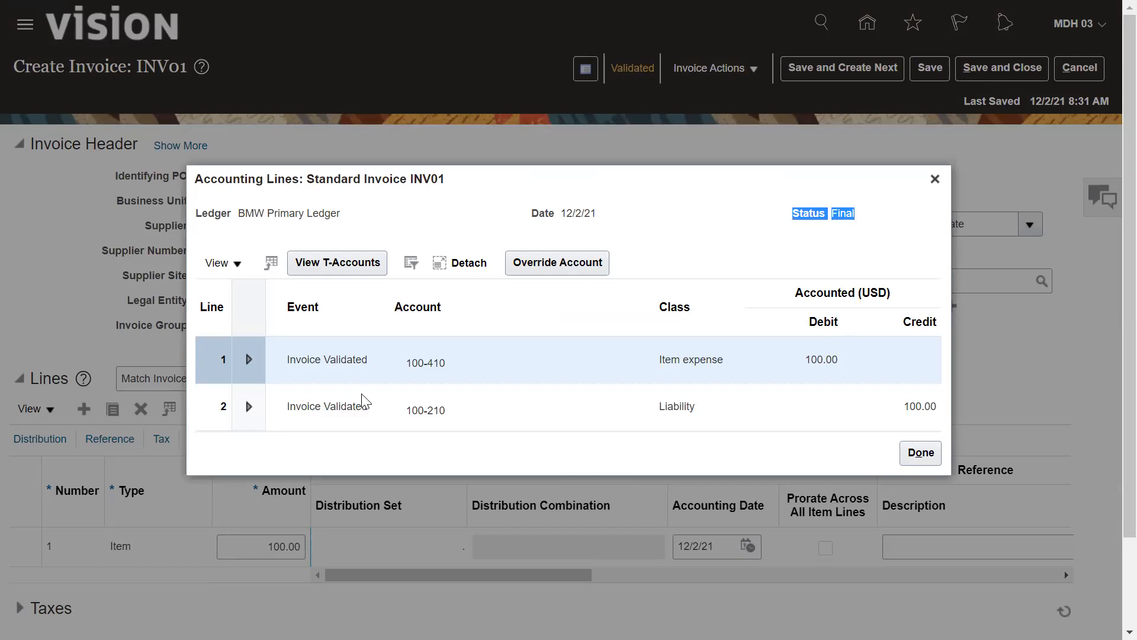
pyautogui.click(919, 454)
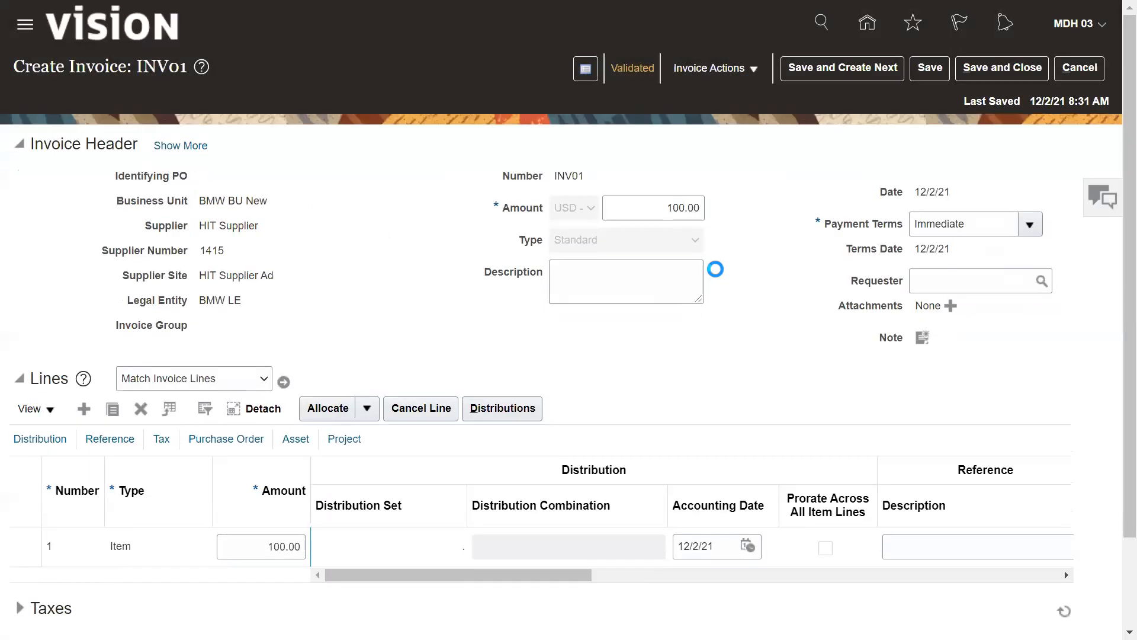
# Start paying invoice INV01 in full and set the payment process profile to BMW PPP.
pyautogui.moveTo(1128, 273); pyautogui.dragTo(1109, 198)
pyautogui.click(719, 76)
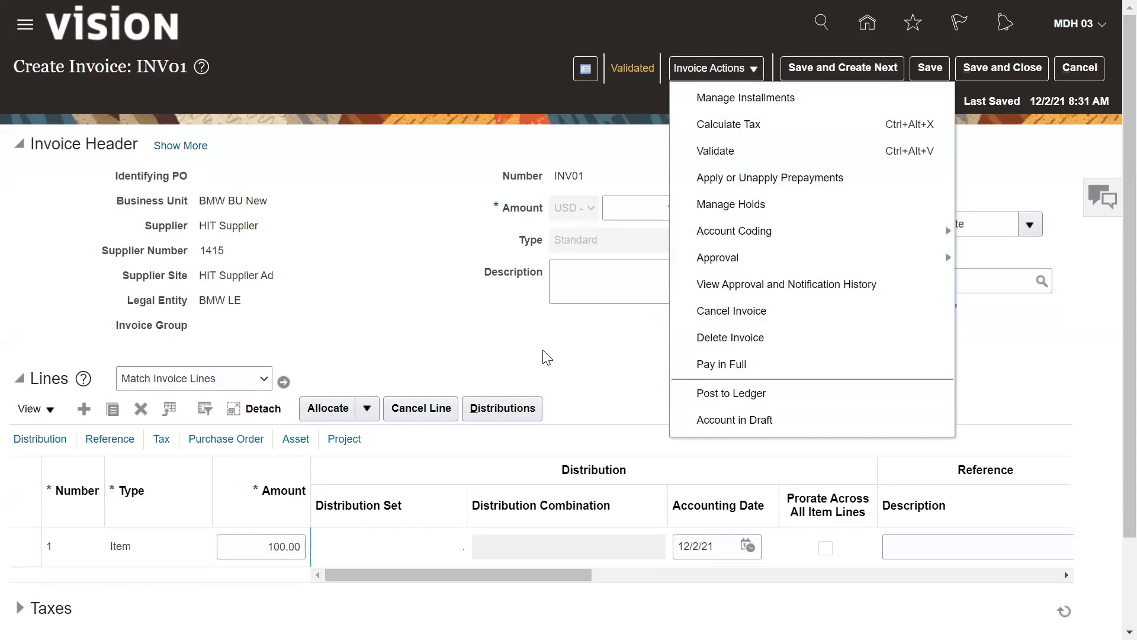
pyautogui.click(740, 364)
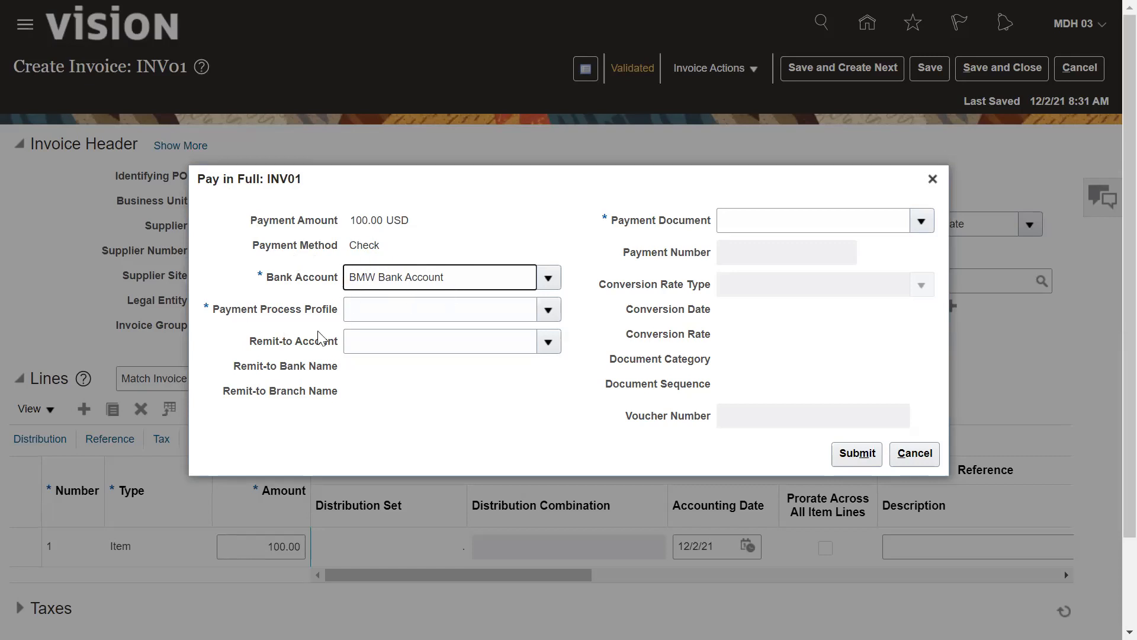
pyautogui.click(548, 310)
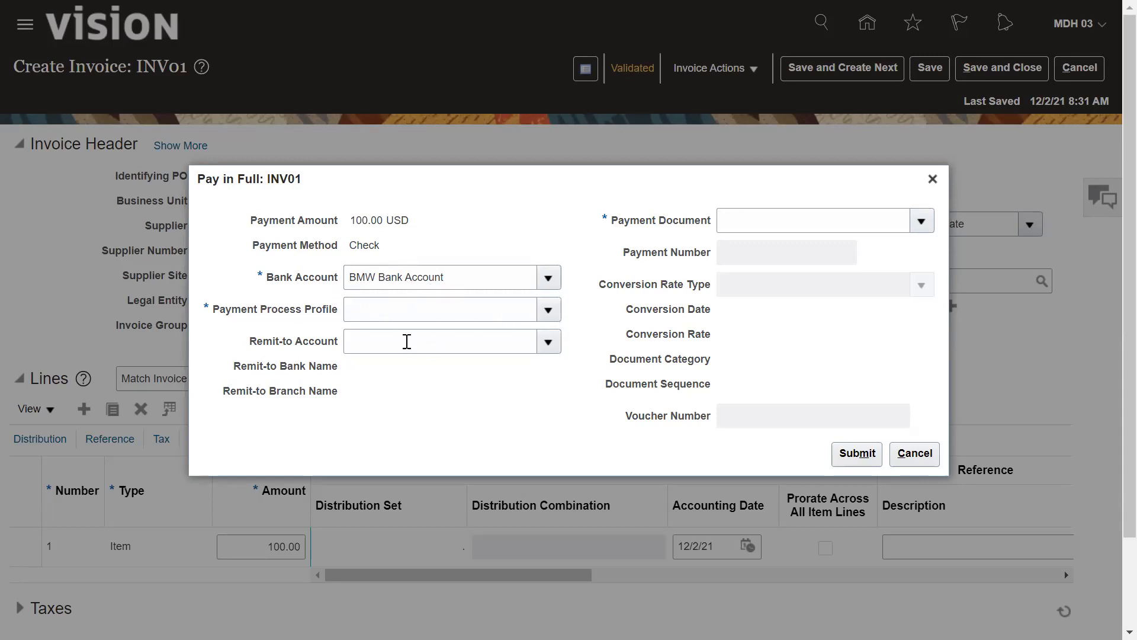
pyautogui.click(418, 310)
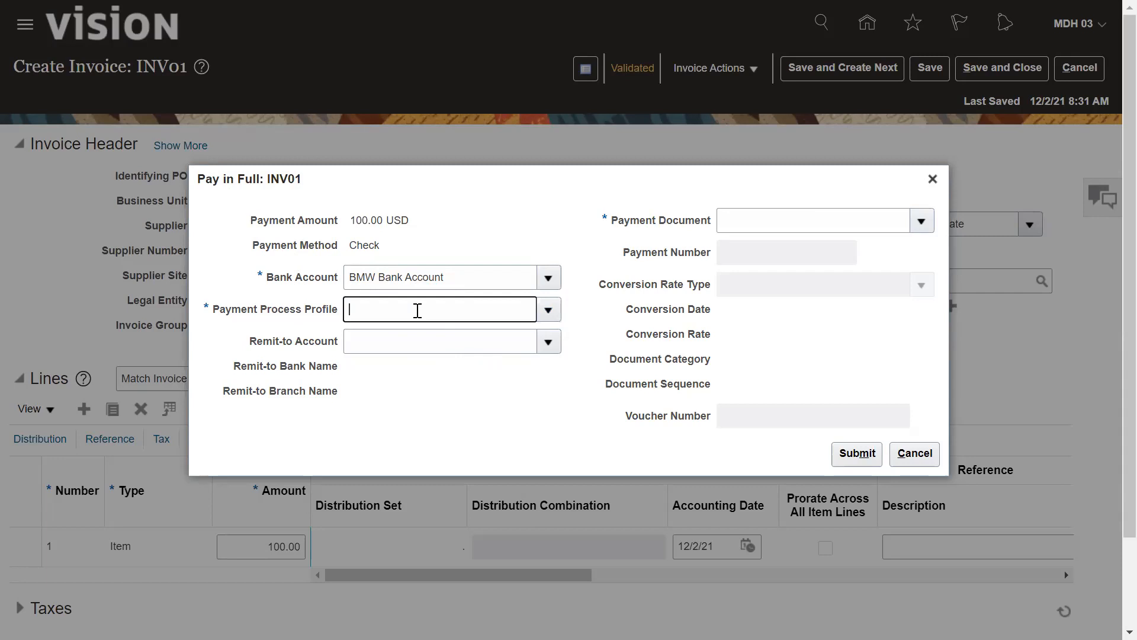
pyautogui.write('B')
pyautogui.press('BackSpace')
pyautogui.write('BMW')
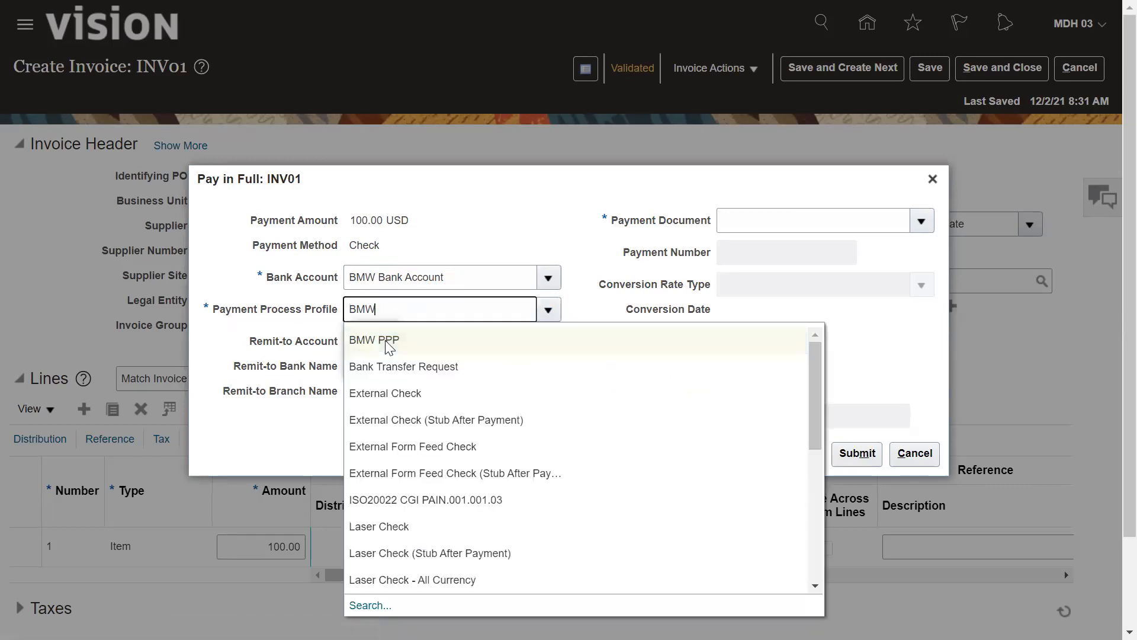
pyautogui.click(398, 342)
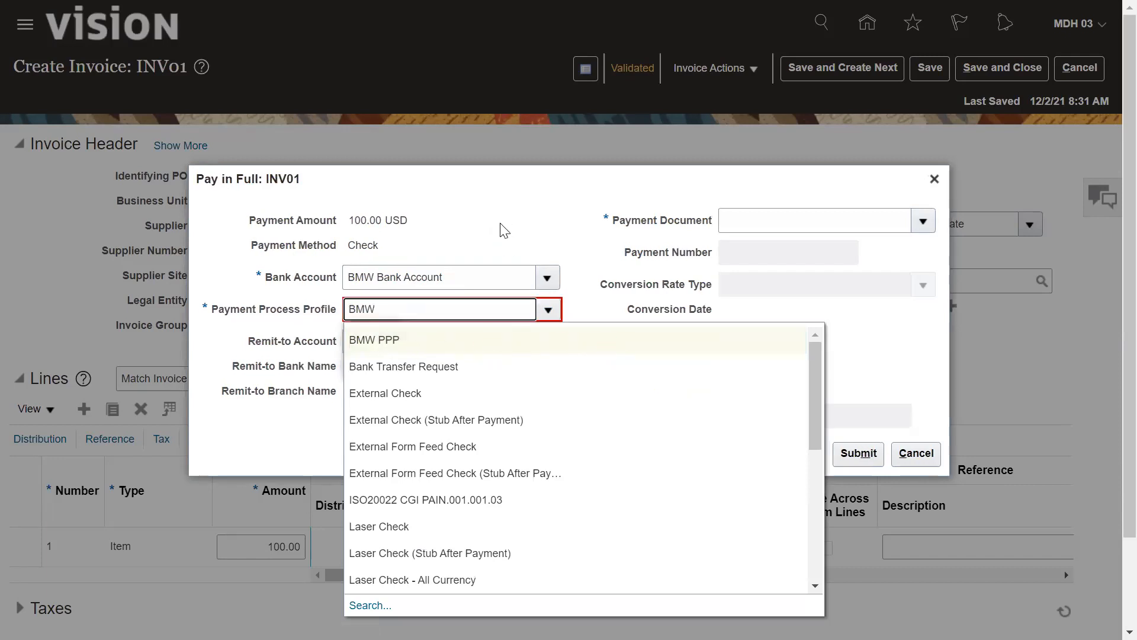
pyautogui.click(376, 342)
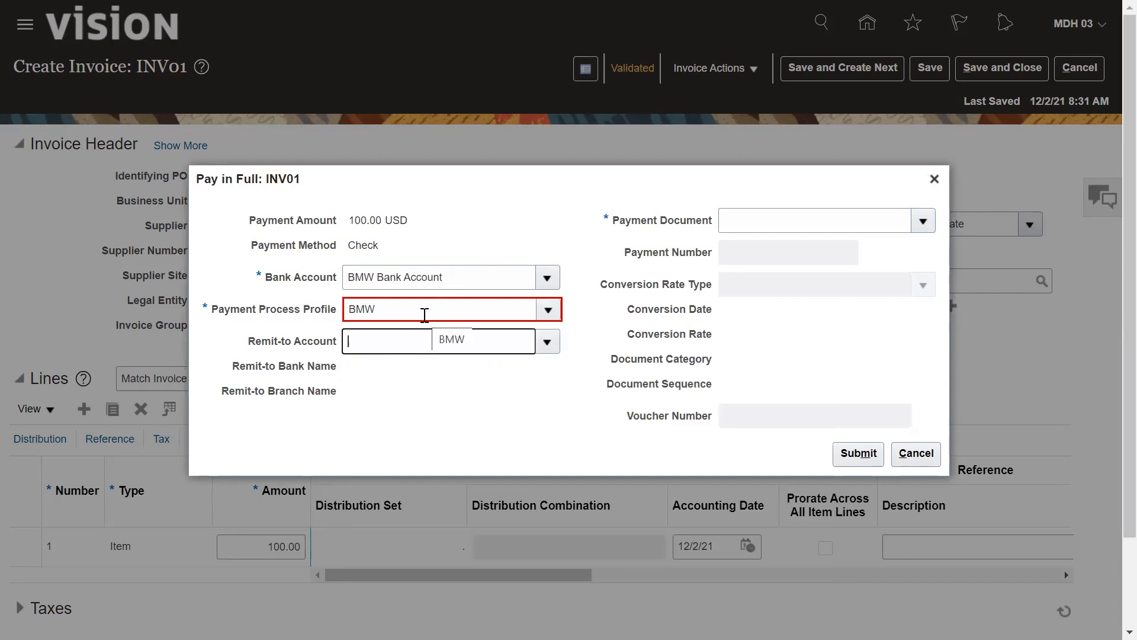
pyautogui.click(388, 343)
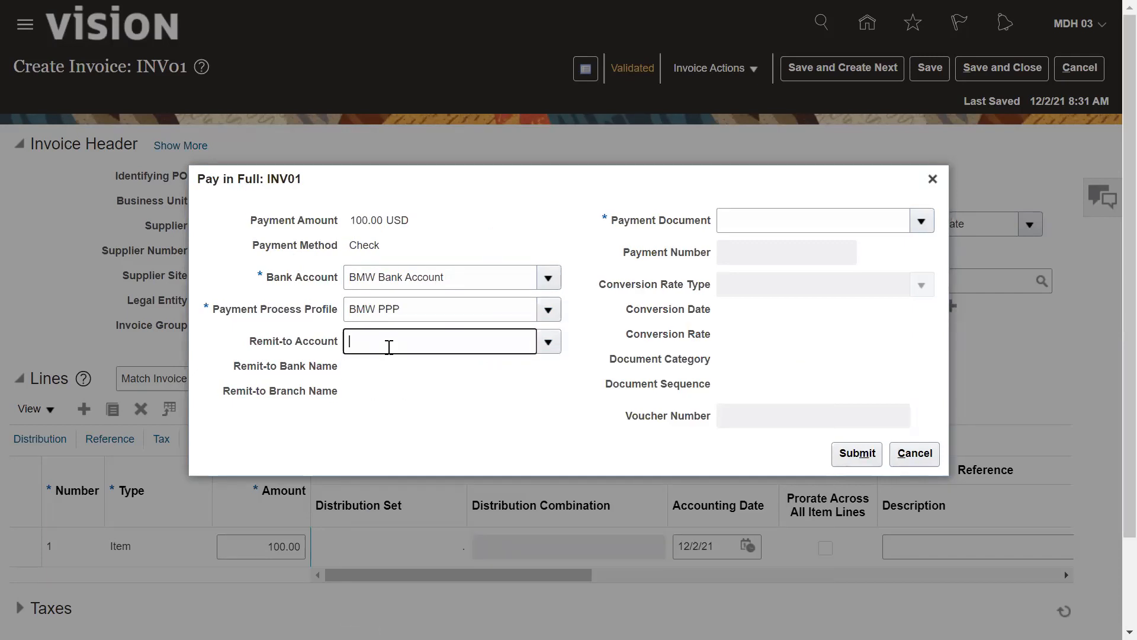
# Leave the remit-to account empty and choose BMW Payment Document as the payment document.
pyautogui.click(550, 340)
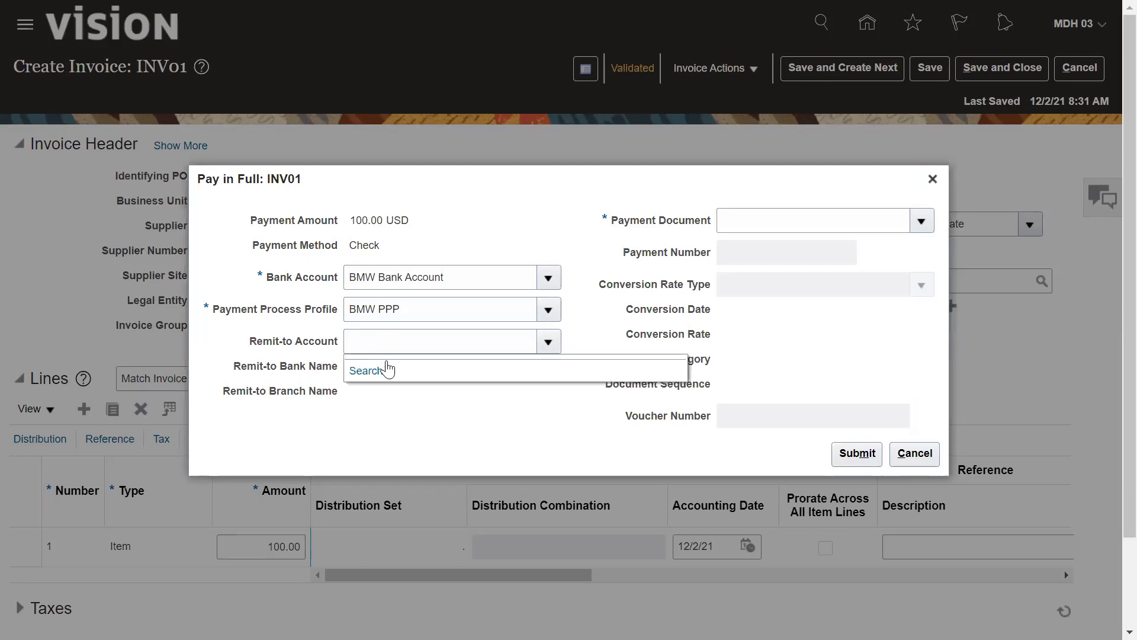
pyautogui.click(377, 422)
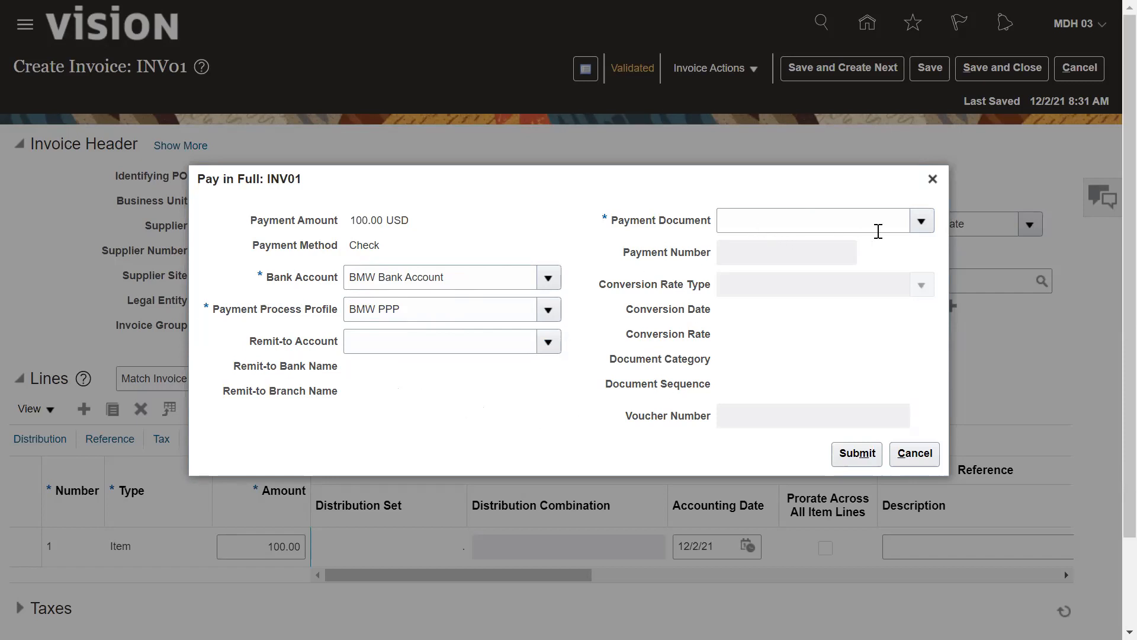
pyautogui.click(922, 223)
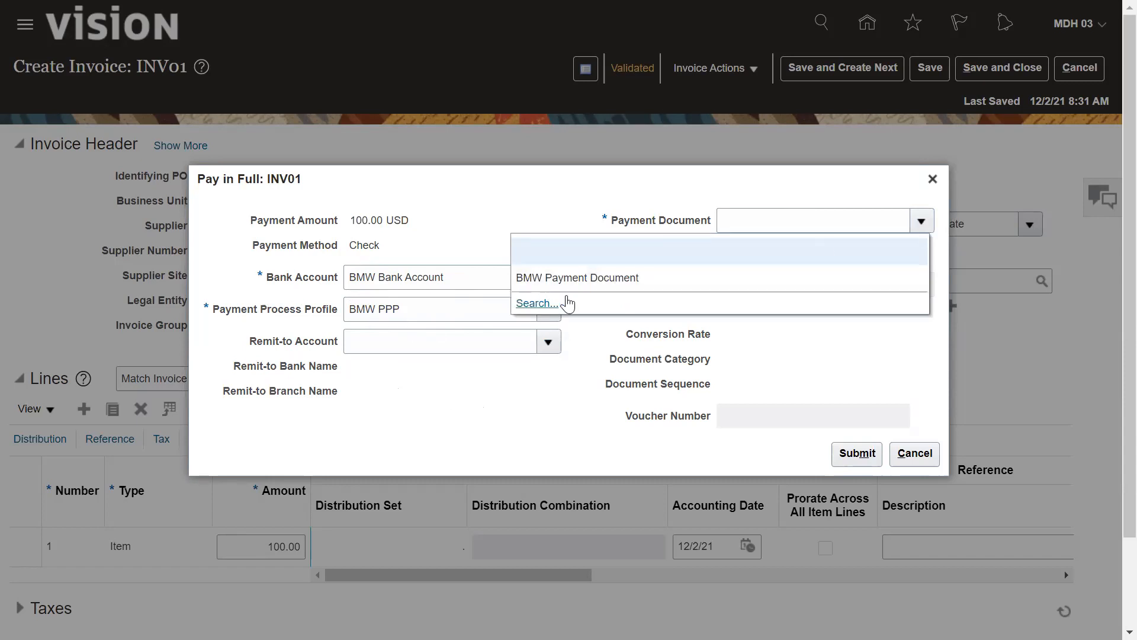
pyautogui.click(572, 278)
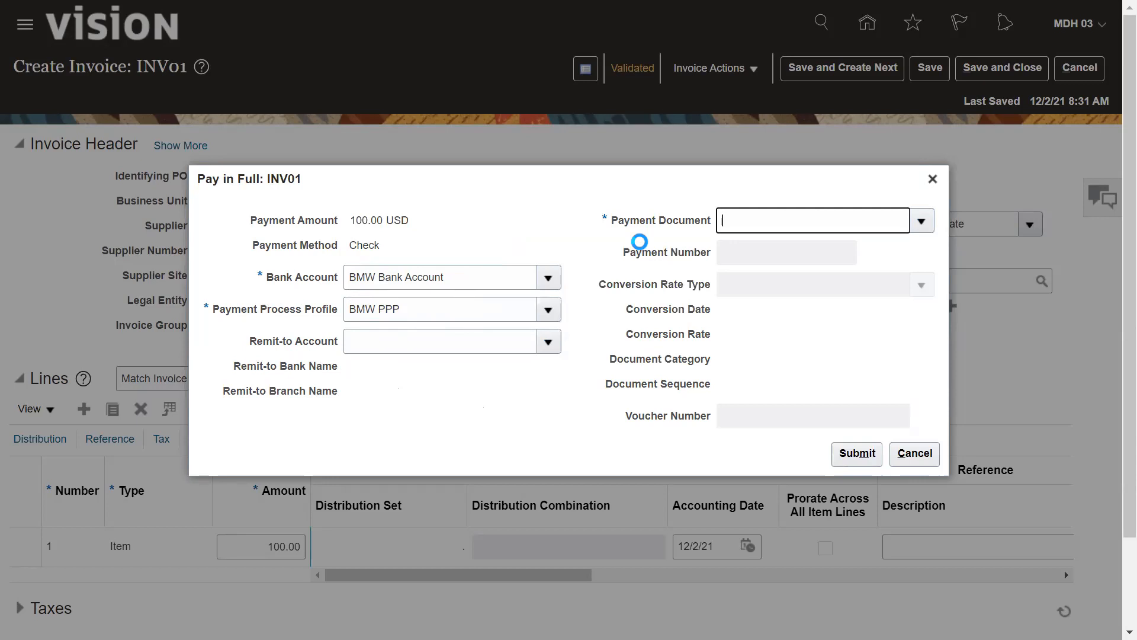
pyautogui.click(854, 251)
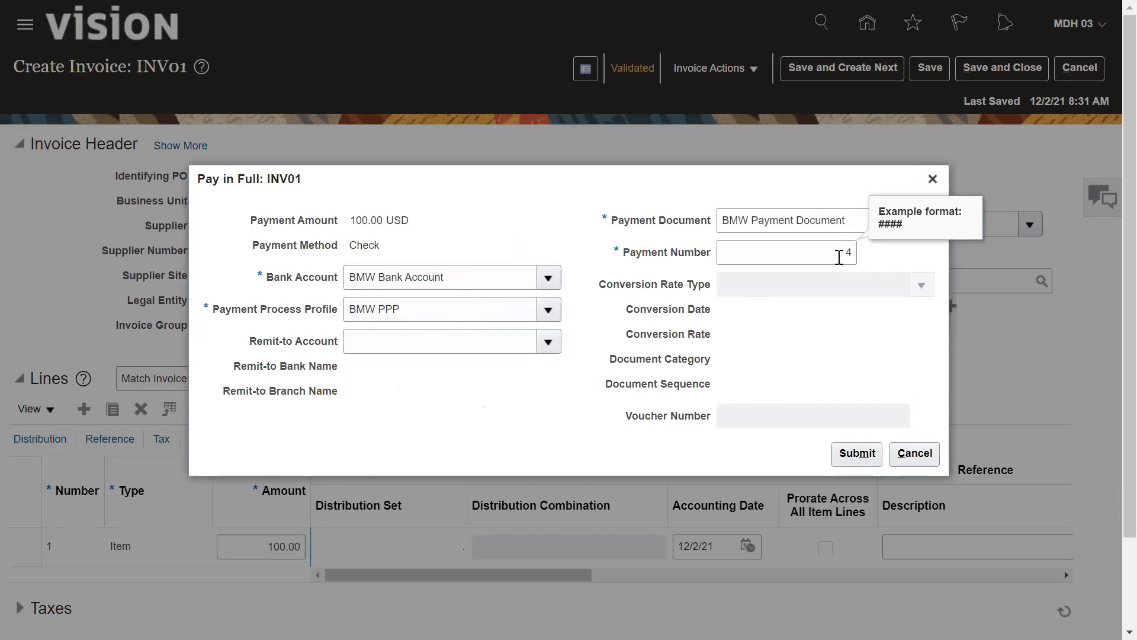
pyautogui.click(888, 255)
# Submit the full payment of the invoice, then save and close the invoice.
pyautogui.click(852, 460)
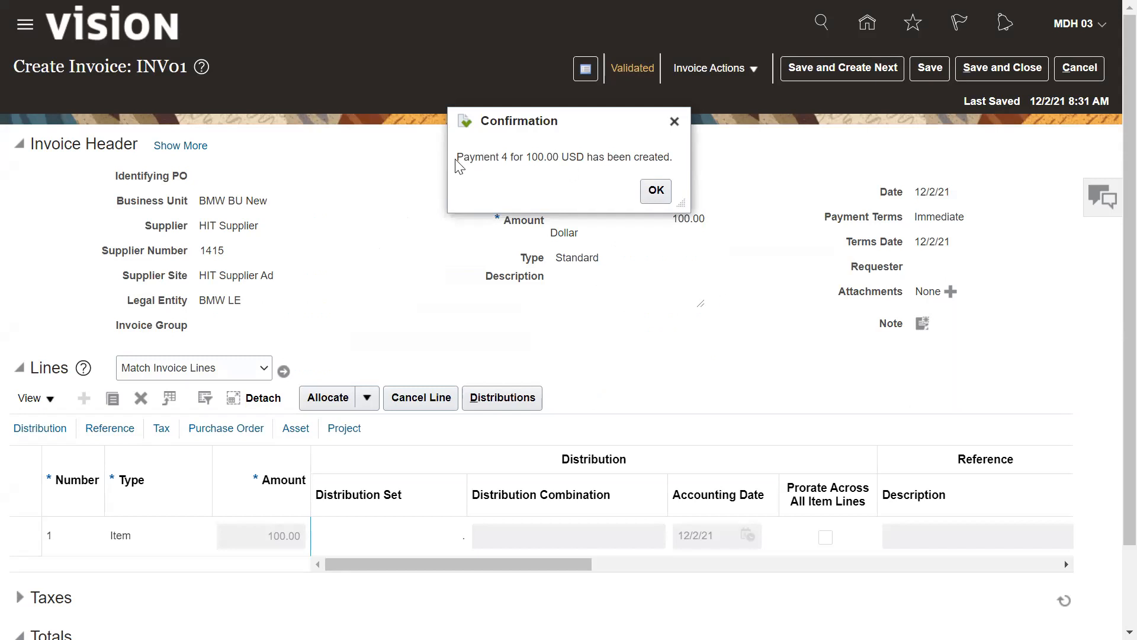
pyautogui.moveTo(456, 157); pyautogui.dragTo(675, 163)
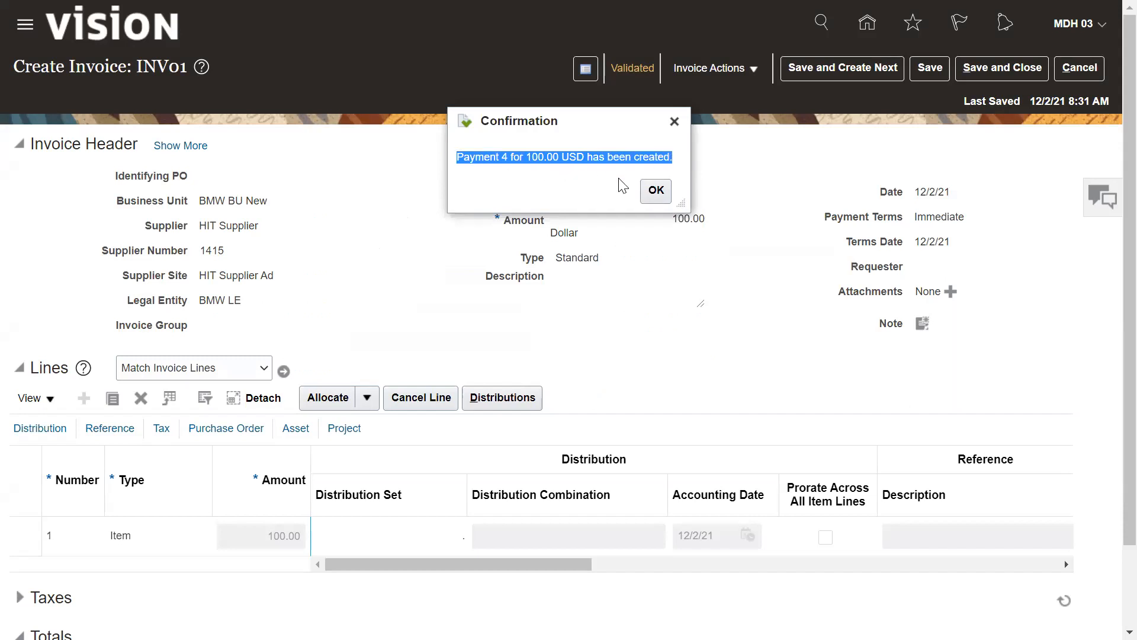
pyautogui.click(655, 193)
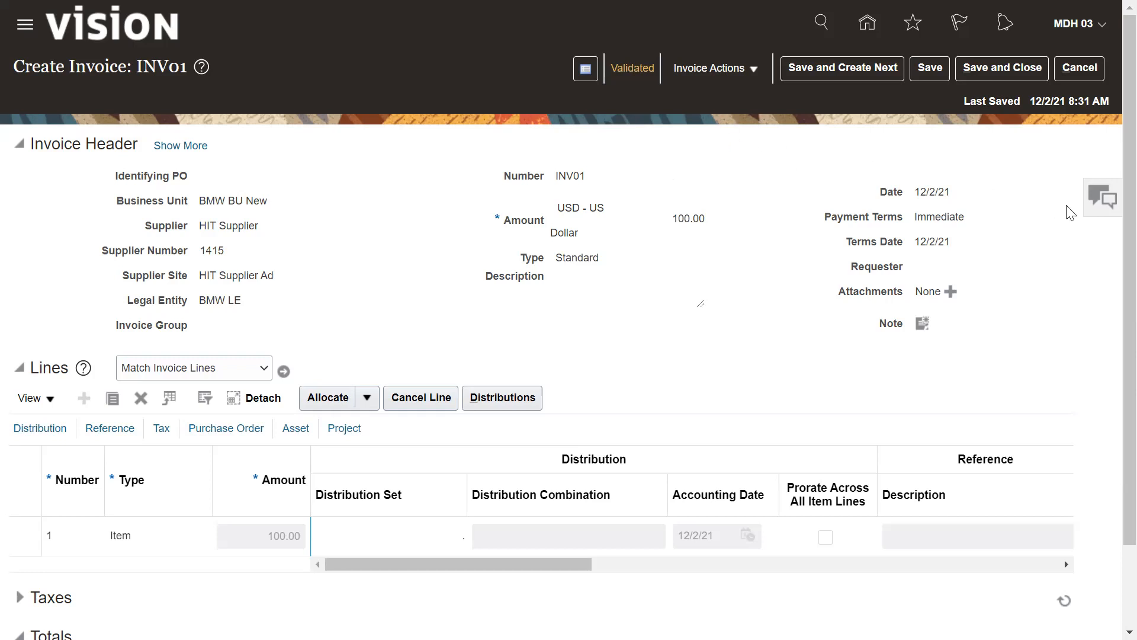
pyautogui.click(992, 79)
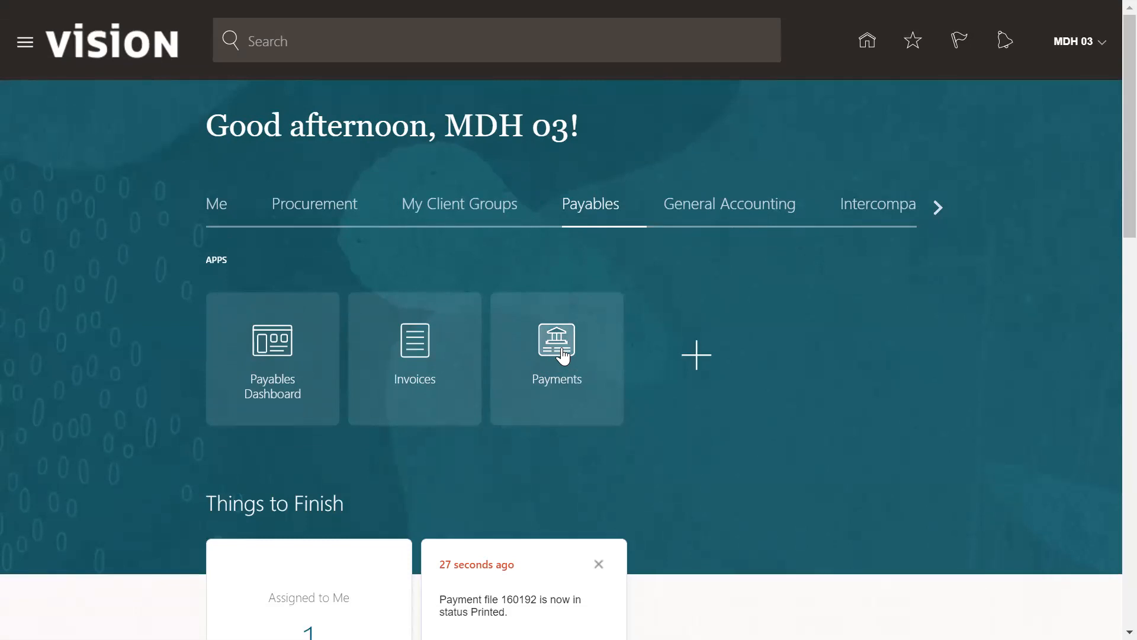
# Open a new payment form from the Payments work area in Payables.
pyautogui.click(563, 355)
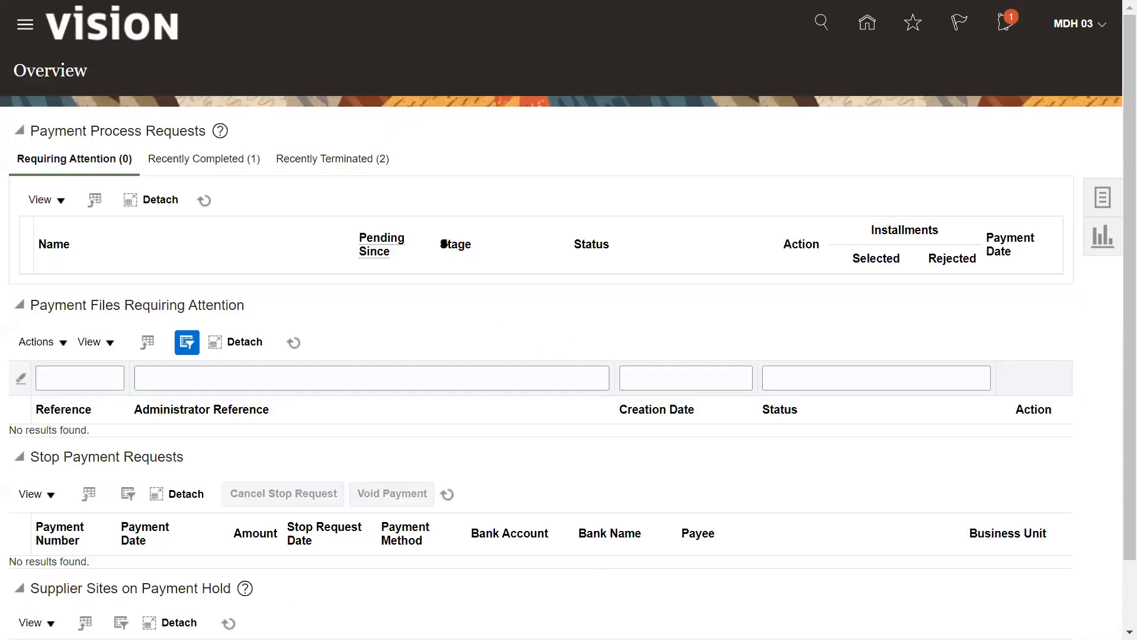
pyautogui.click(1102, 202)
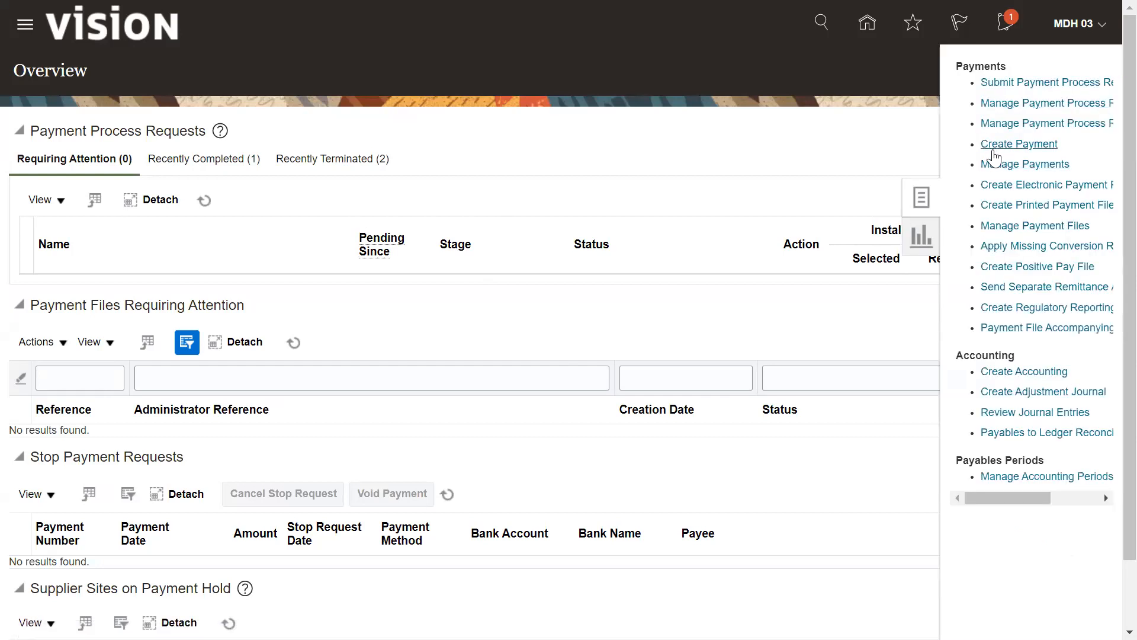
pyautogui.click(1030, 147)
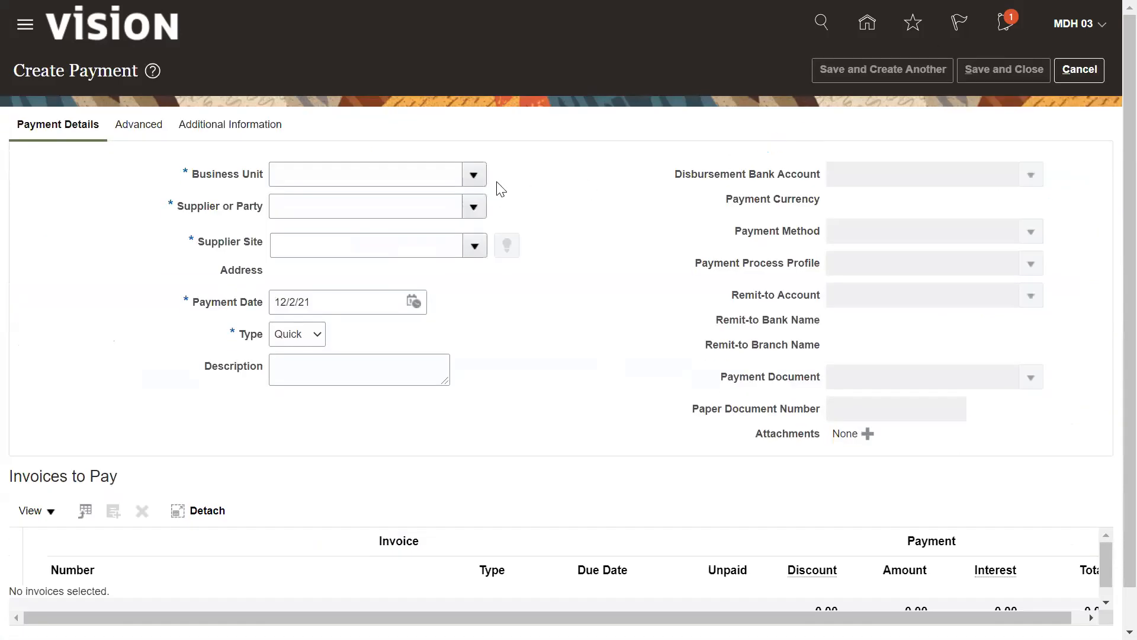
# Review the payment type options on the blank payment form, then discard the payment without saving.
pyautogui.click(367, 170)
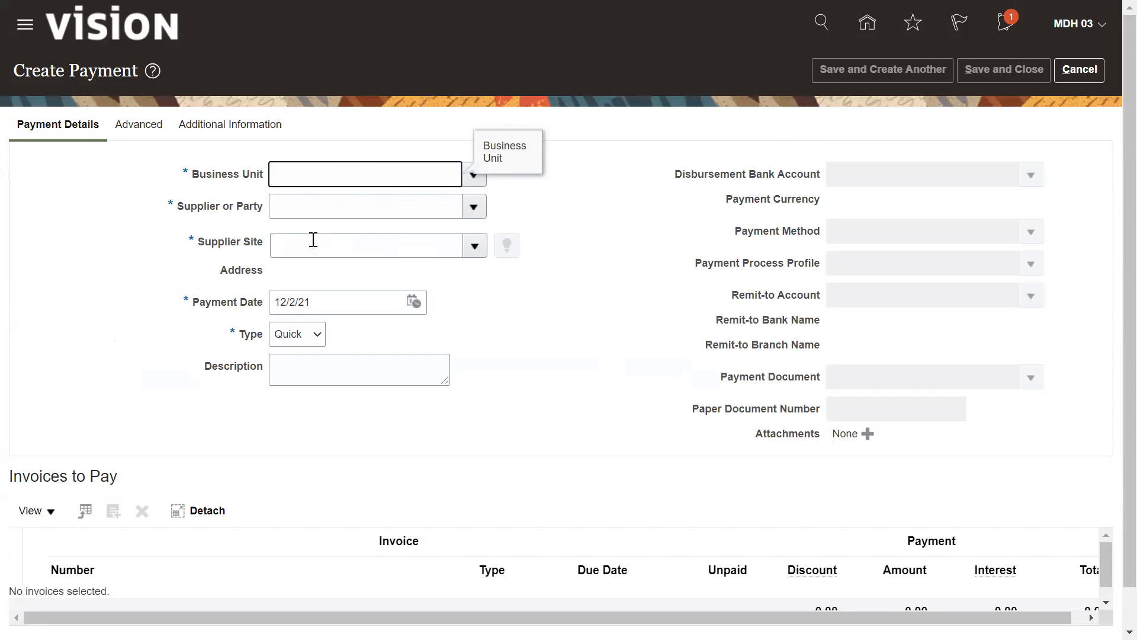
pyautogui.click(319, 336)
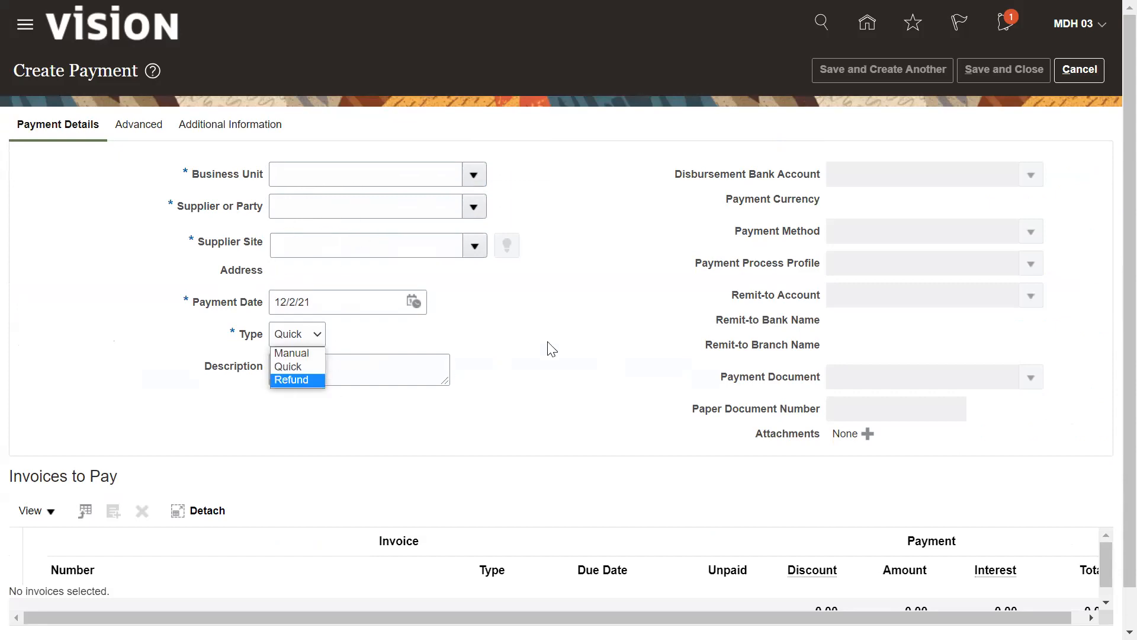
pyautogui.click(813, 282)
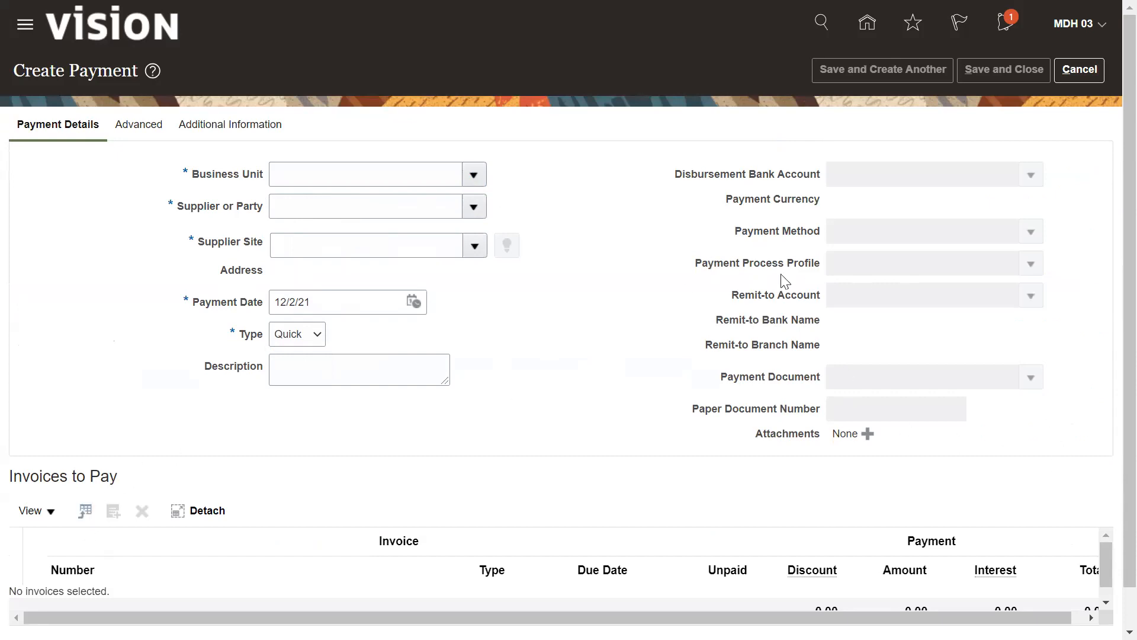
pyautogui.click(1084, 72)
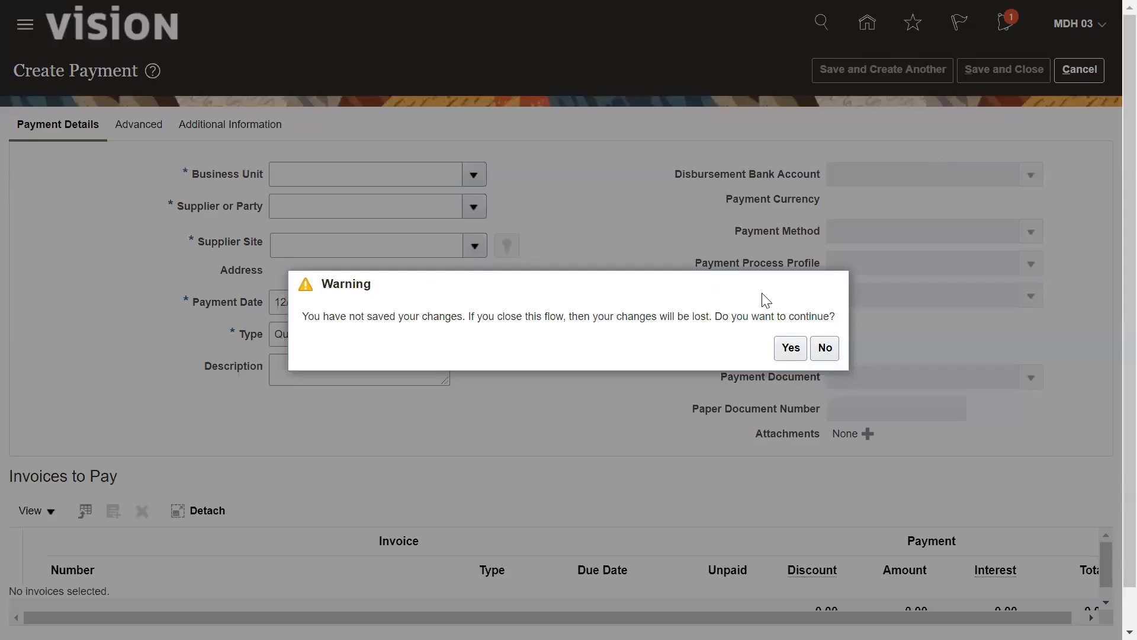
pyautogui.click(791, 348)
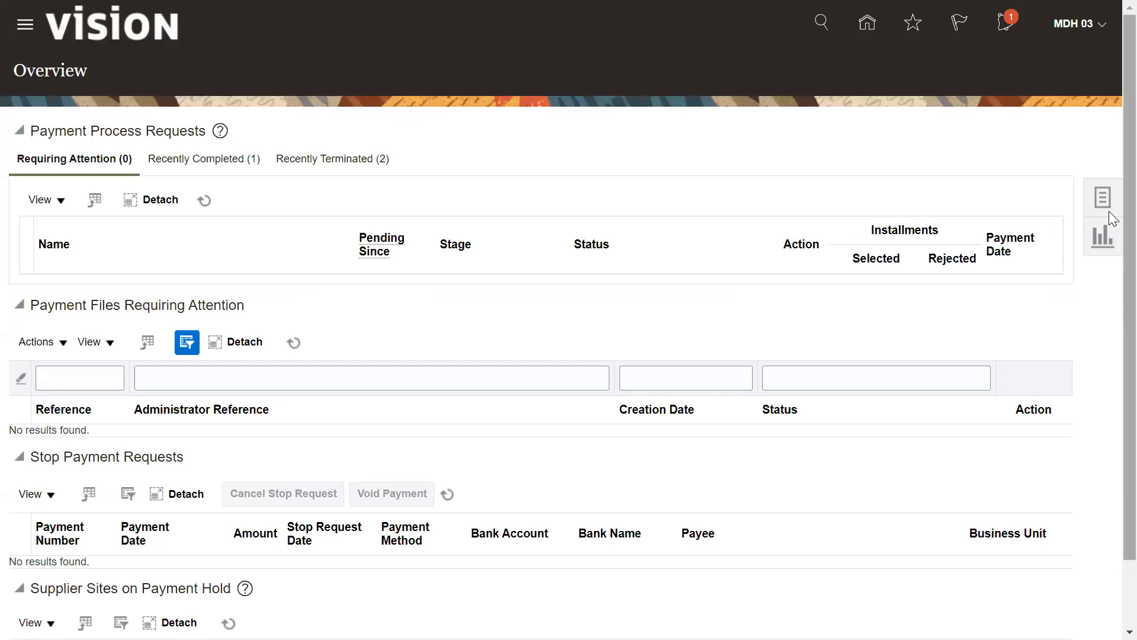
# Start creating a new invoice from the Invoices work area in Payables.
pyautogui.click(868, 27)
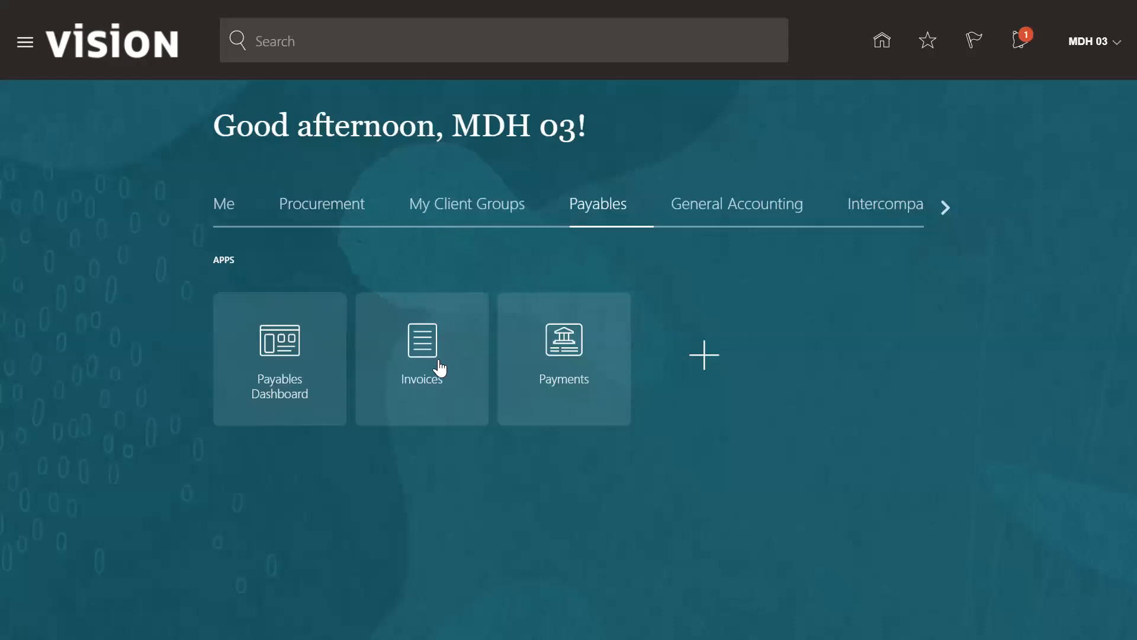
pyautogui.click(427, 367)
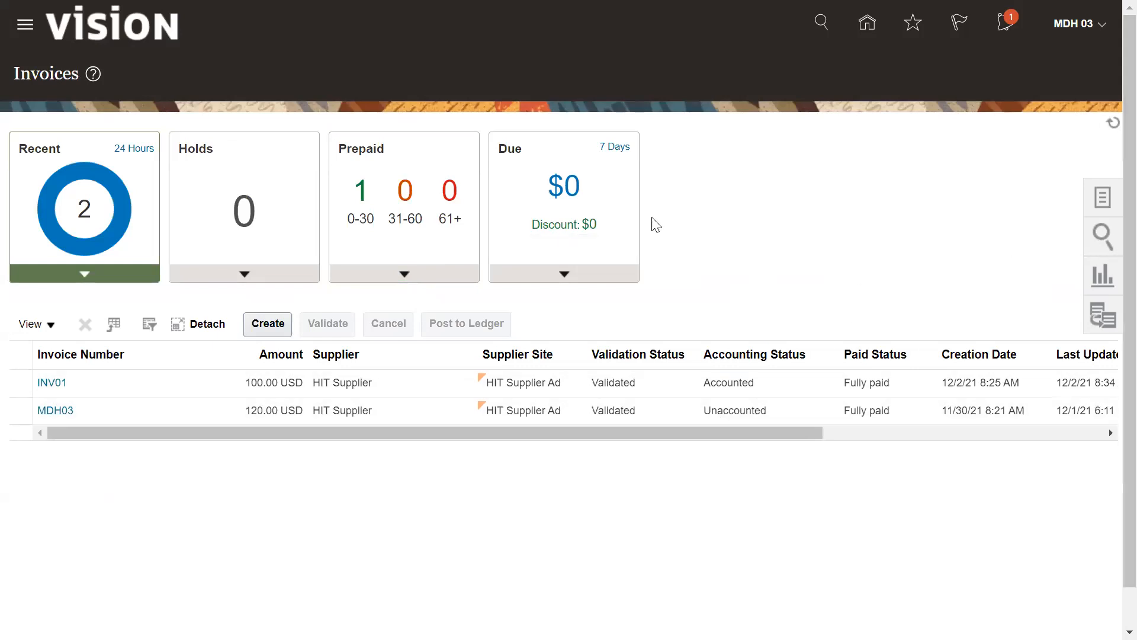
pyautogui.click(1103, 201)
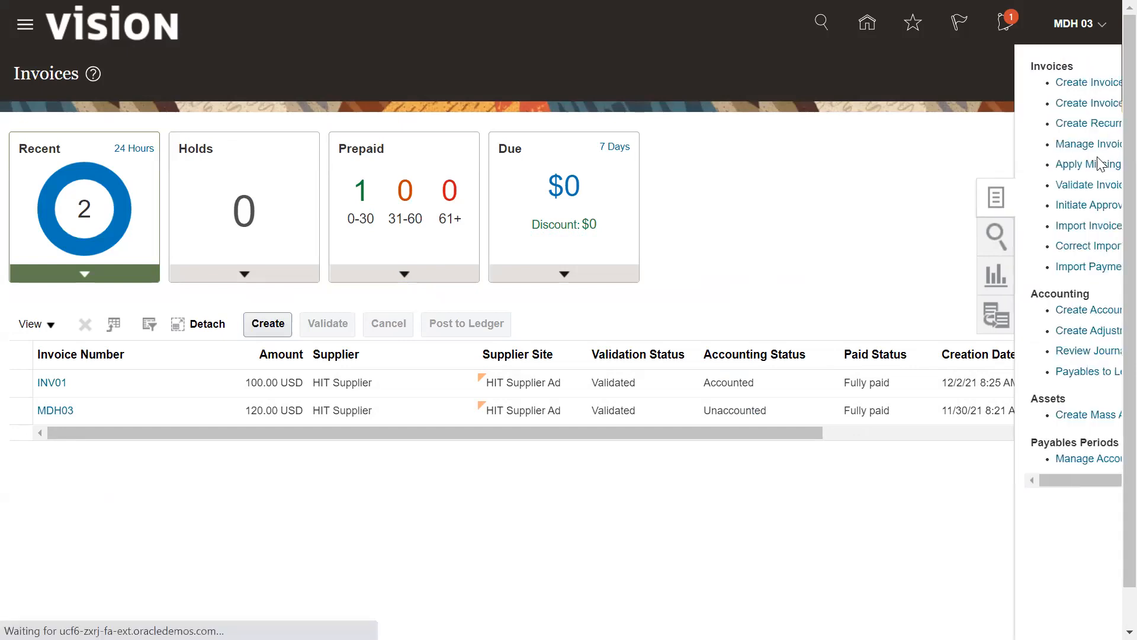
pyautogui.click(1009, 84)
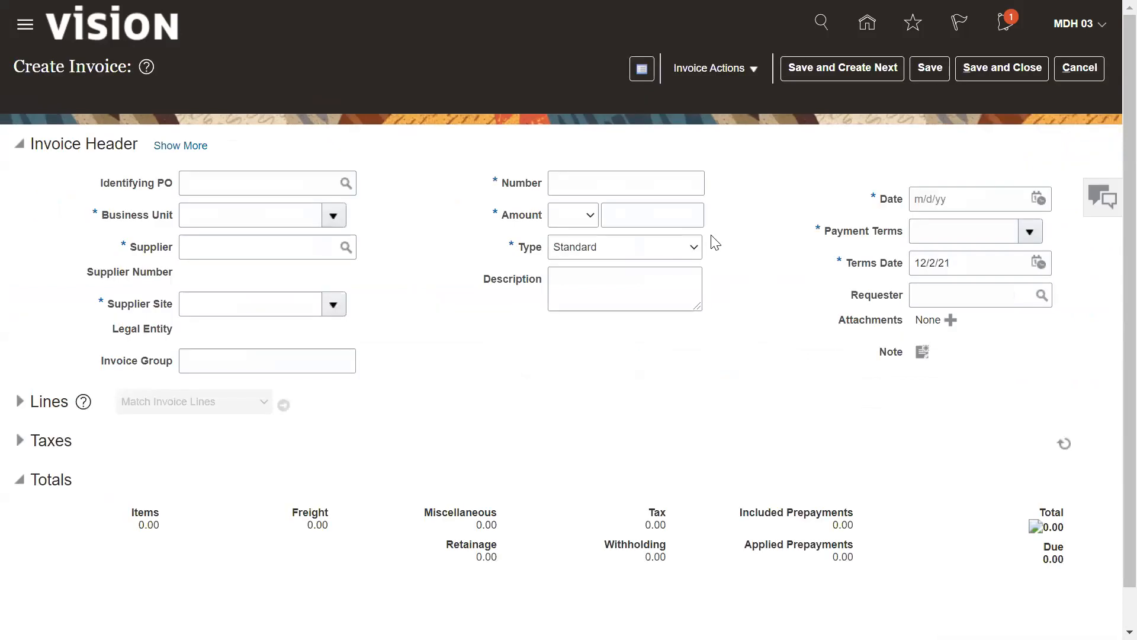
# Set the new invoice's business unit to BMW BU New and its supplier to HIT Supplier.
pyautogui.click(268, 220)
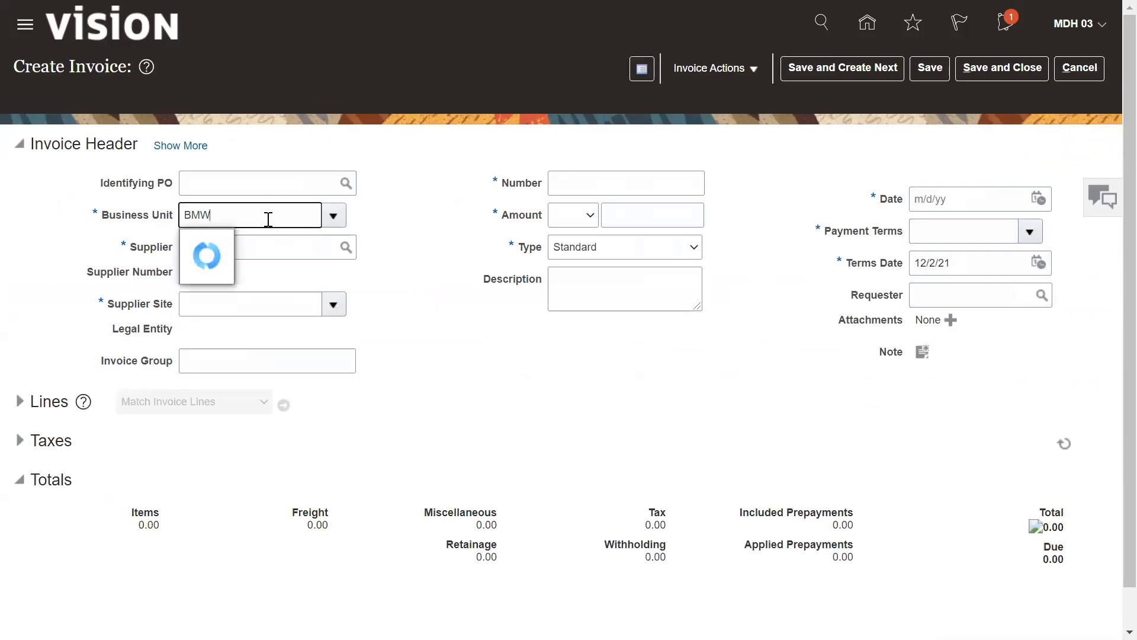
pyautogui.click(208, 246)
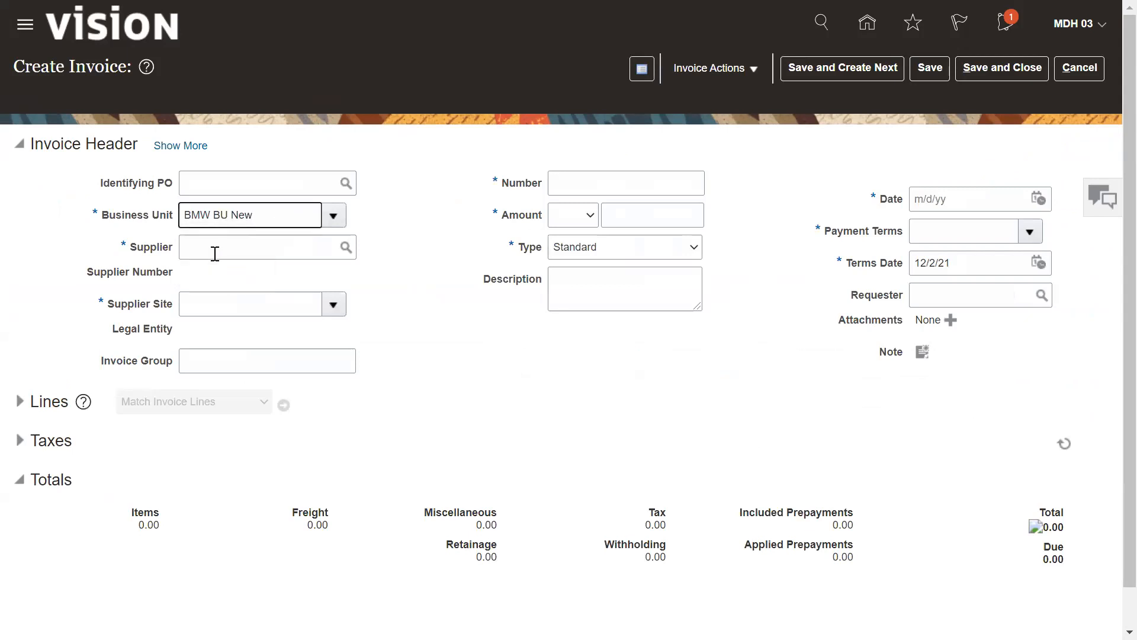
pyautogui.click(215, 254)
pyautogui.write('HIT')
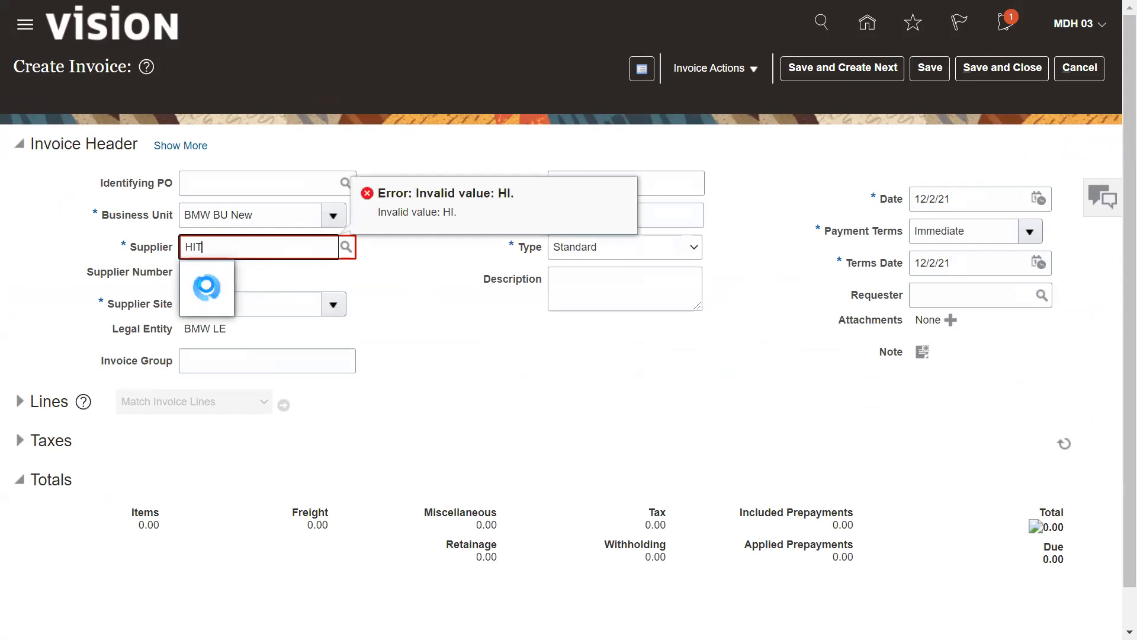
pyautogui.click(216, 271)
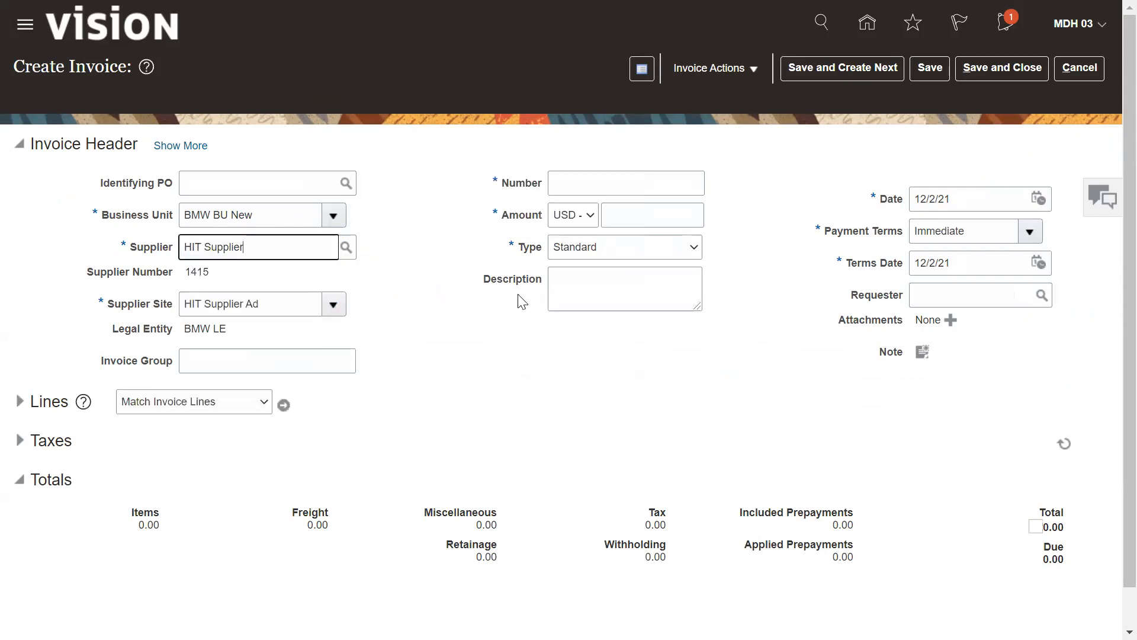
# Enter INV02 as the invoice number and 200.00 USD as the invoice amount.
pyautogui.click(593, 176)
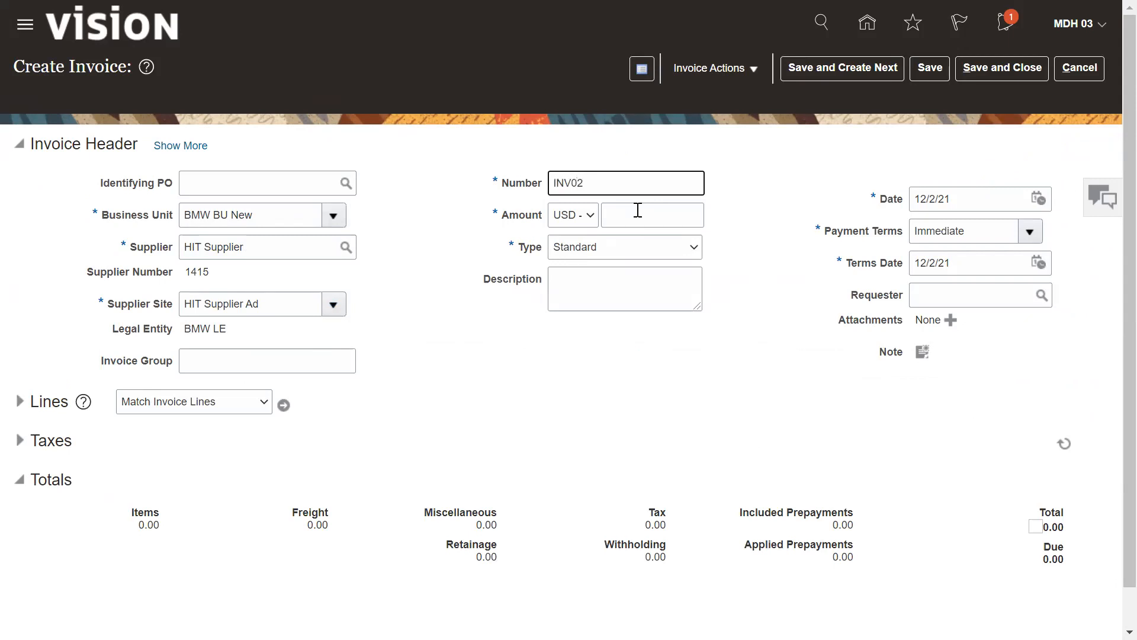
pyautogui.click(638, 210)
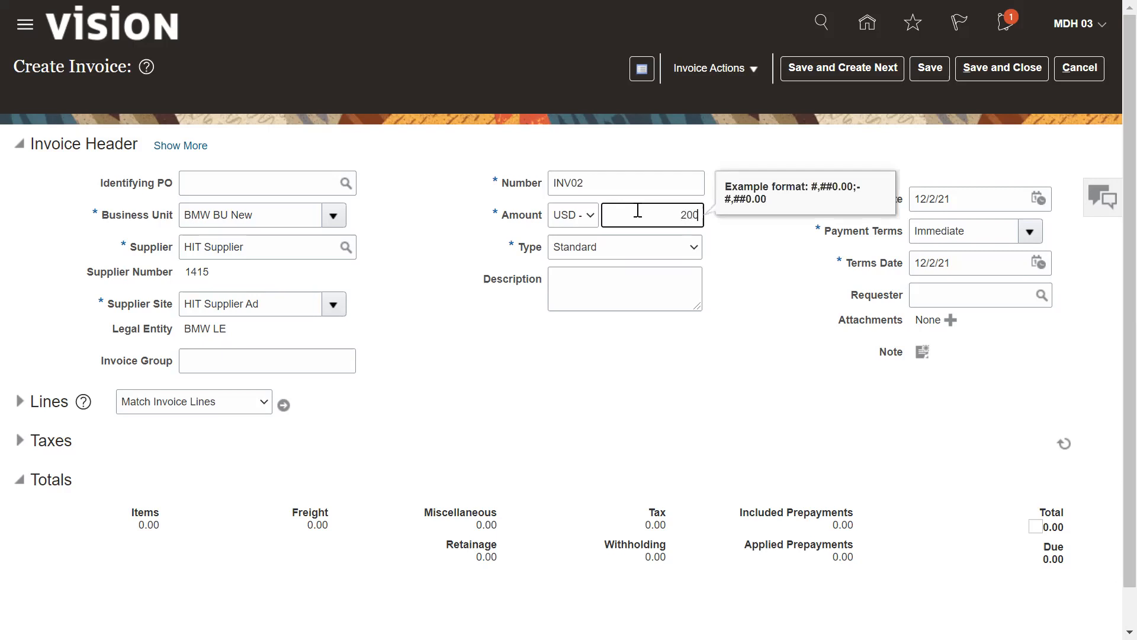
pyautogui.click(816, 323)
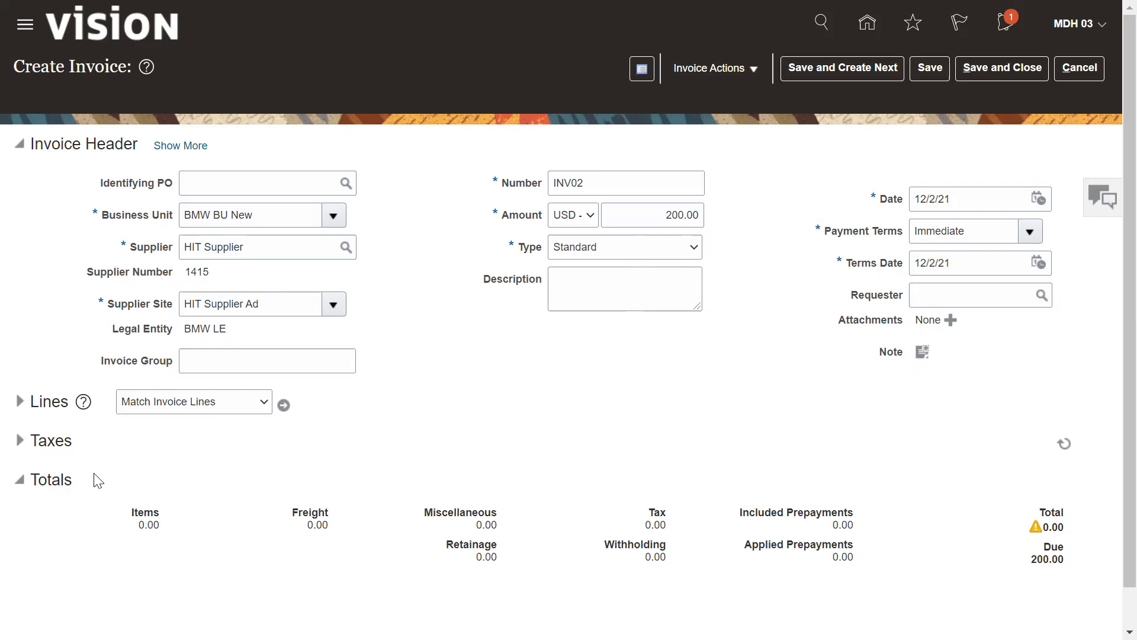
# Expand the invoice lines and set the first item line's amount to 200.00.
pyautogui.click(19, 401)
pyautogui.click(237, 570)
pyautogui.write('200')
# Add a distribution with an amount of 200.00 to invoice line 1.
pyautogui.click(495, 432)
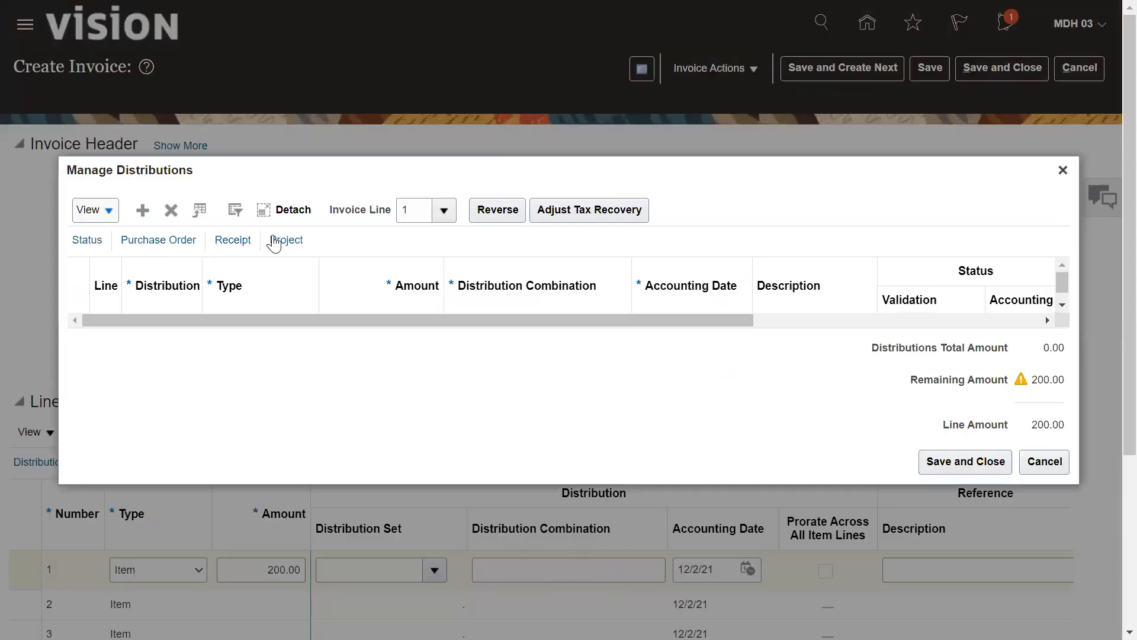
pyautogui.click(143, 210)
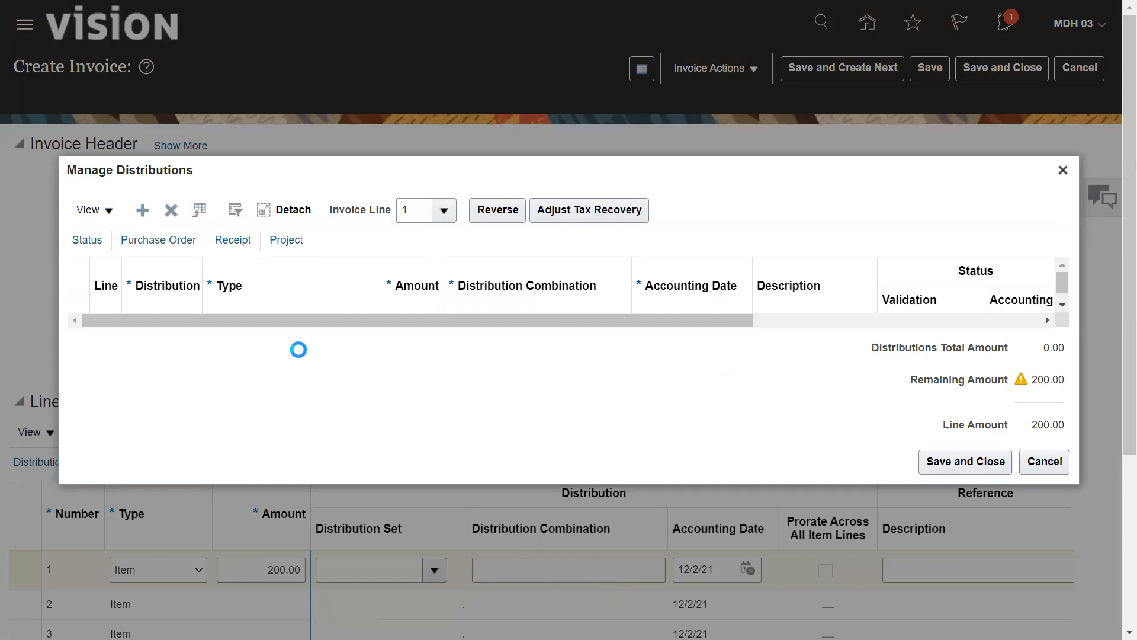
pyautogui.click(373, 327)
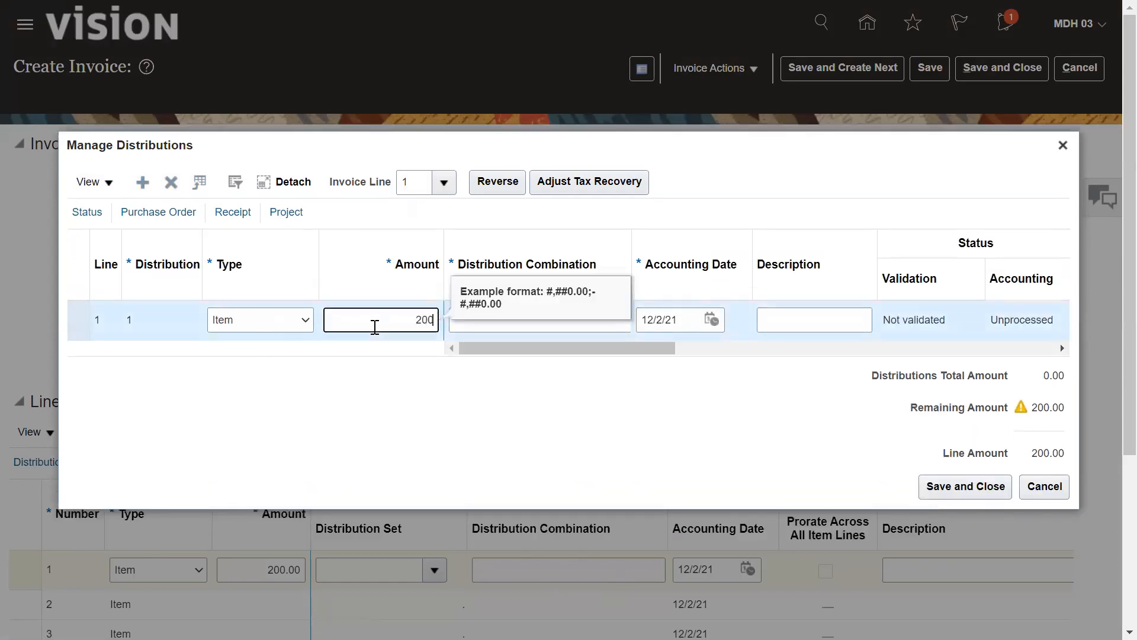
# Set the distribution combination to BMW Company 100 and the Purchase account 410, then save and close the distributions.
pyautogui.click(605, 328)
pyautogui.moveTo(630, 262); pyautogui.dragTo(697, 264)
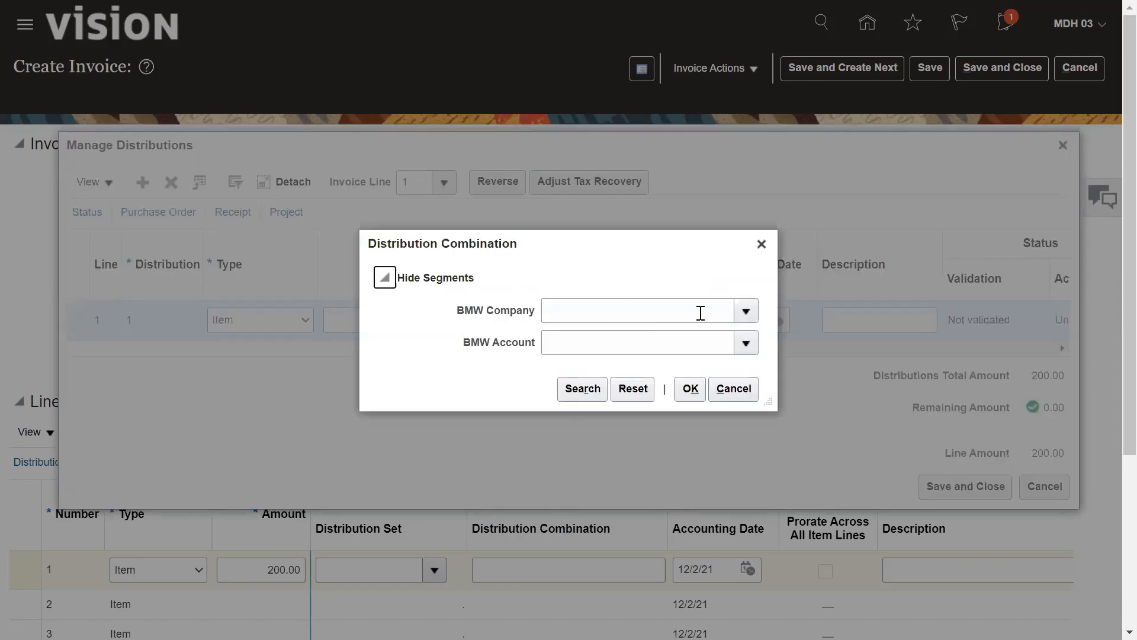
pyautogui.click(677, 321)
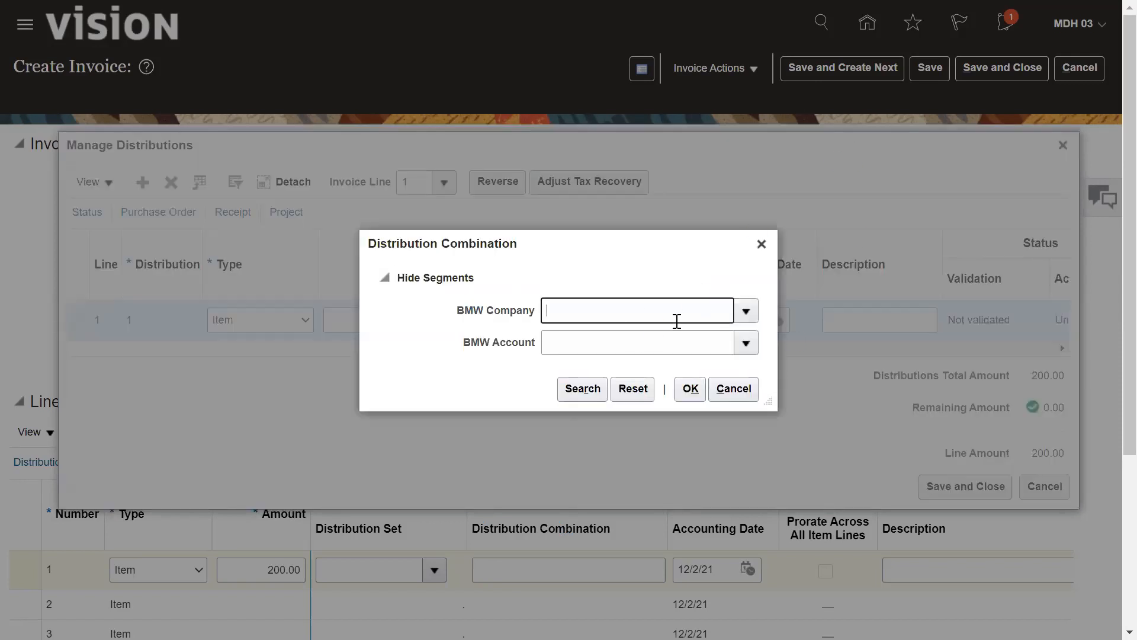
pyautogui.write('100')
pyautogui.click(590, 336)
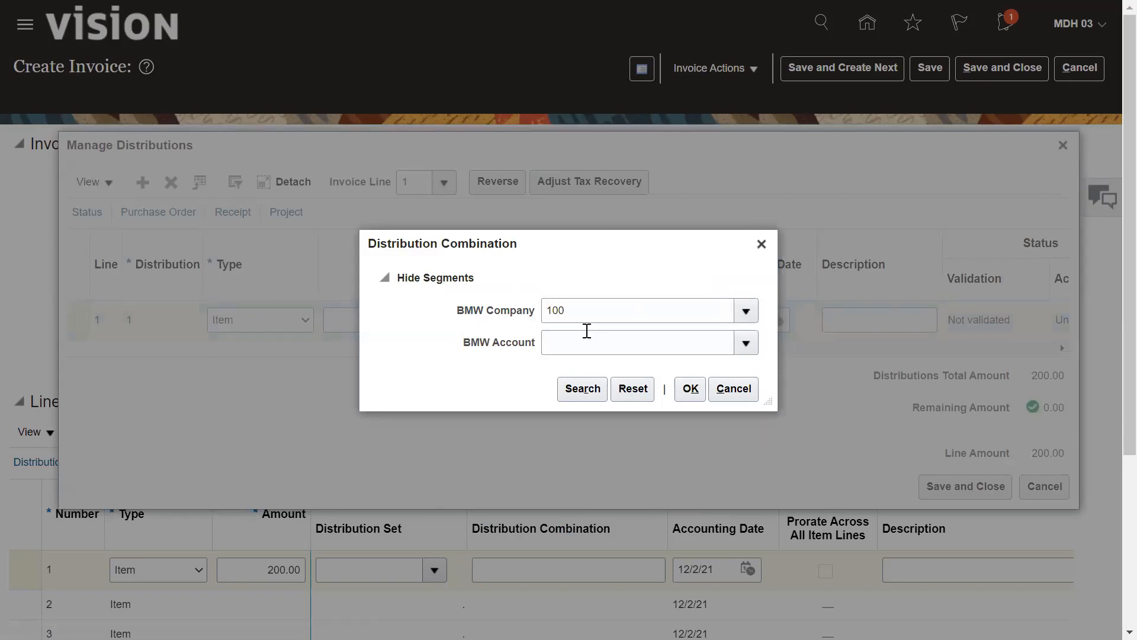
pyautogui.click(614, 348)
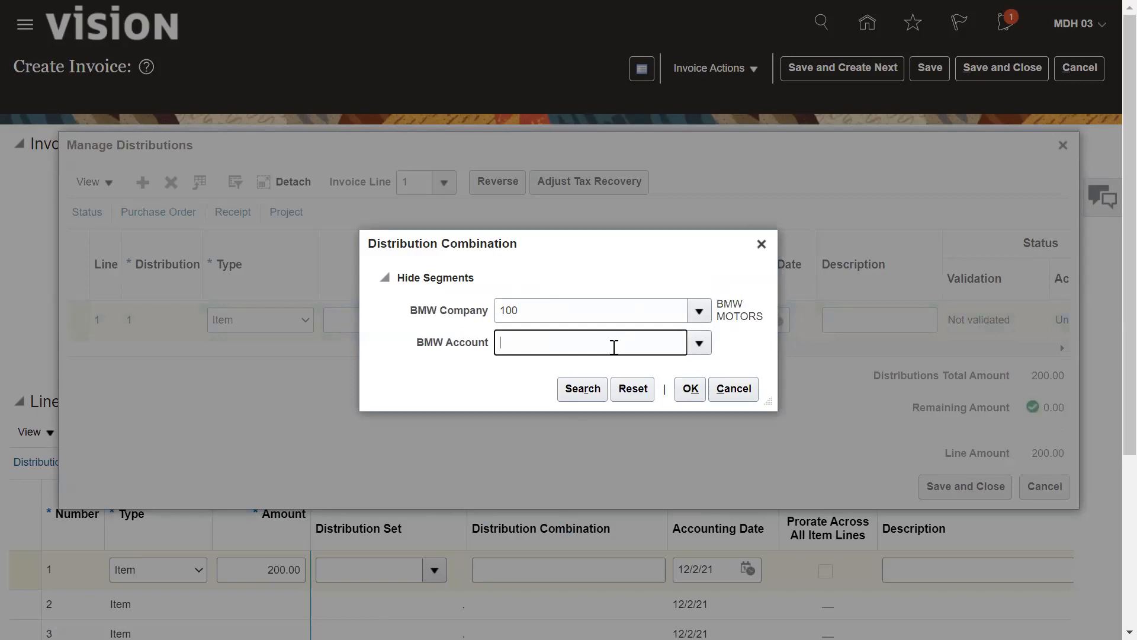
pyautogui.click(699, 342)
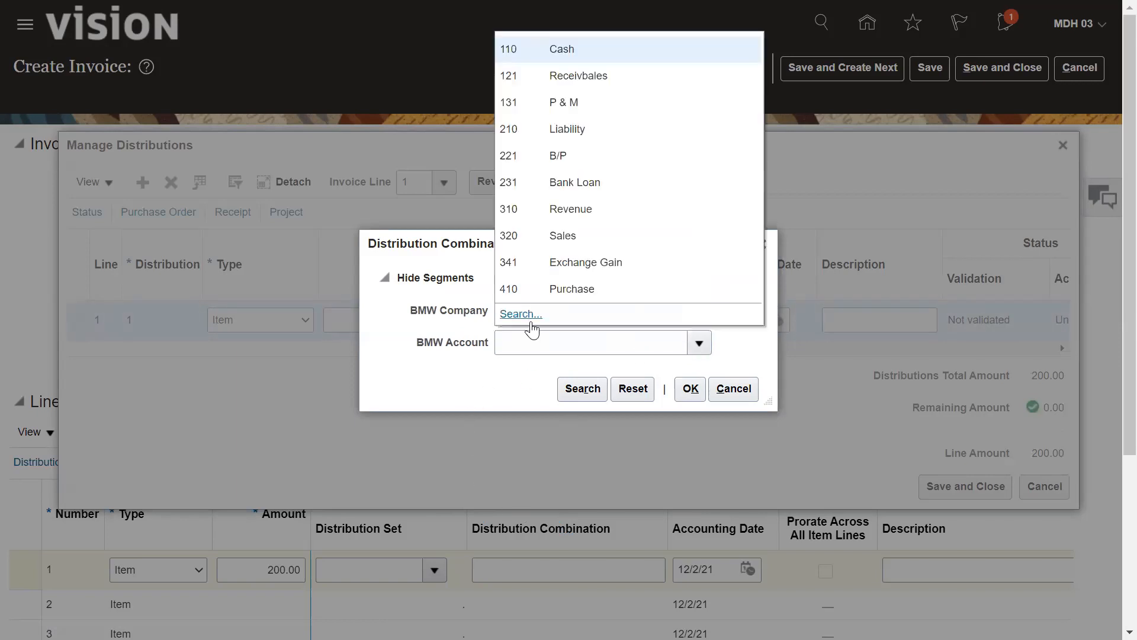
pyautogui.click(566, 292)
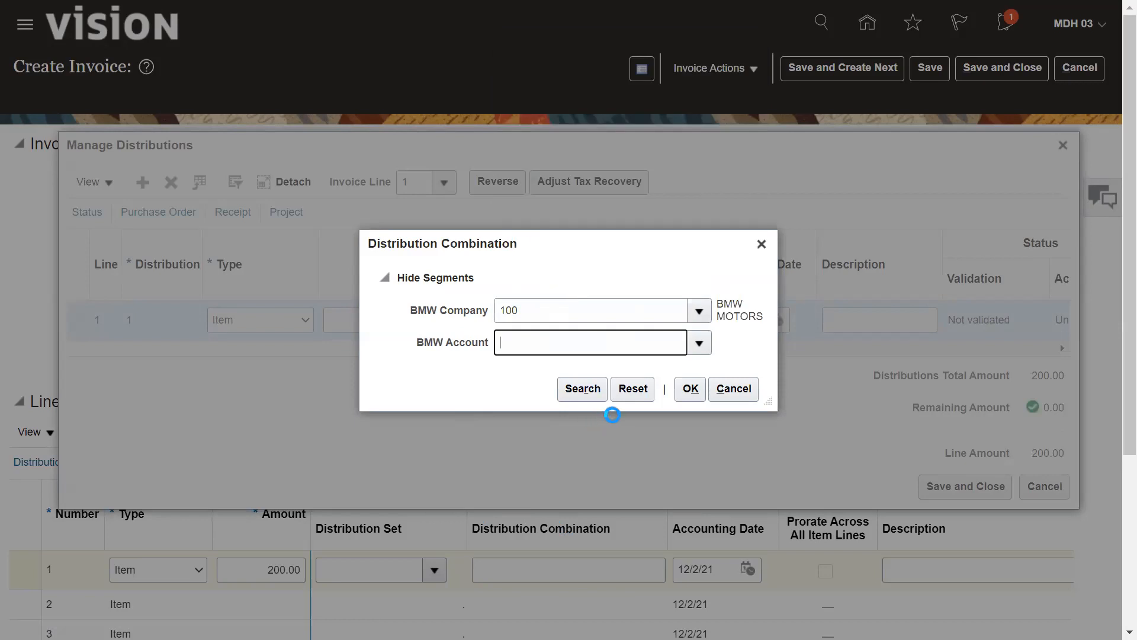
pyautogui.click(690, 390)
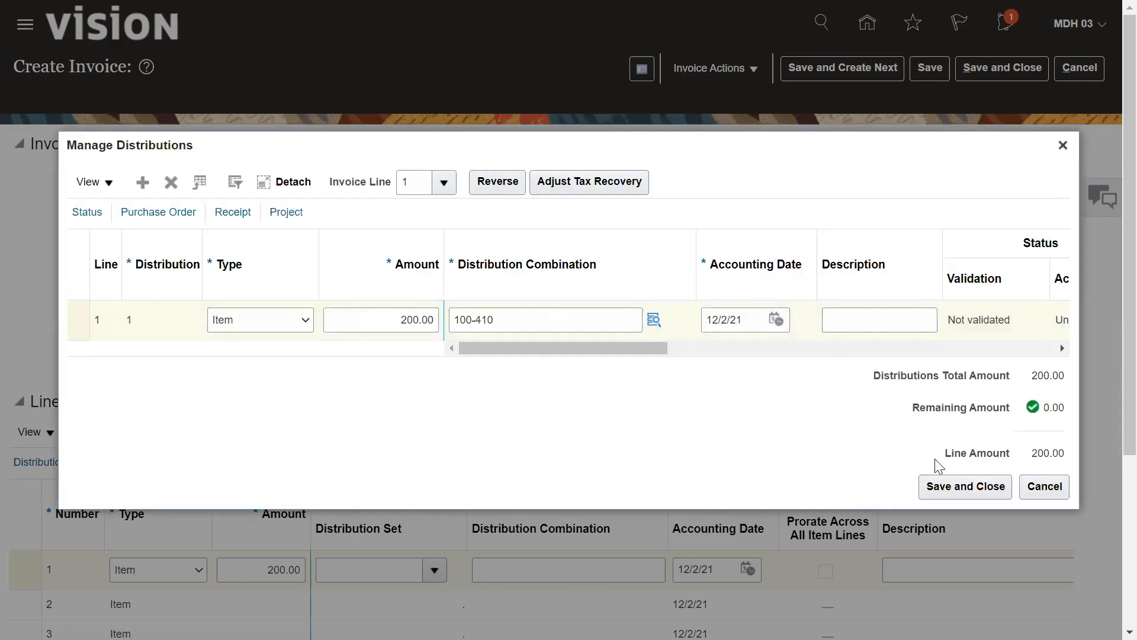
pyautogui.click(963, 490)
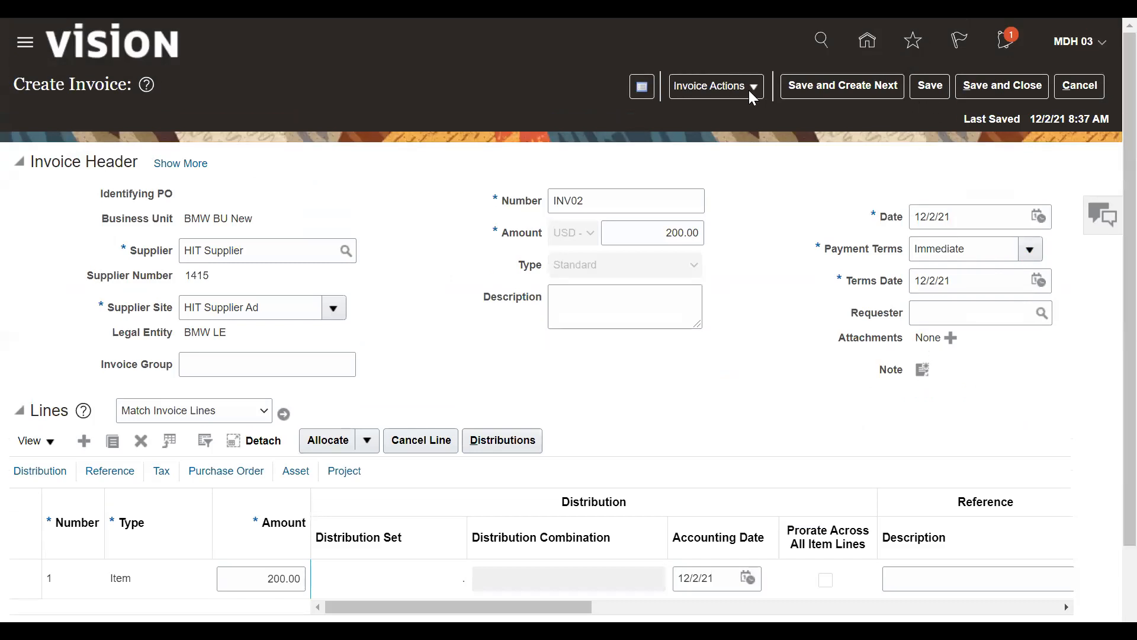
# Validate invoice INV02 and post it to the ledger.
pyautogui.click(747, 70)
pyautogui.click(718, 150)
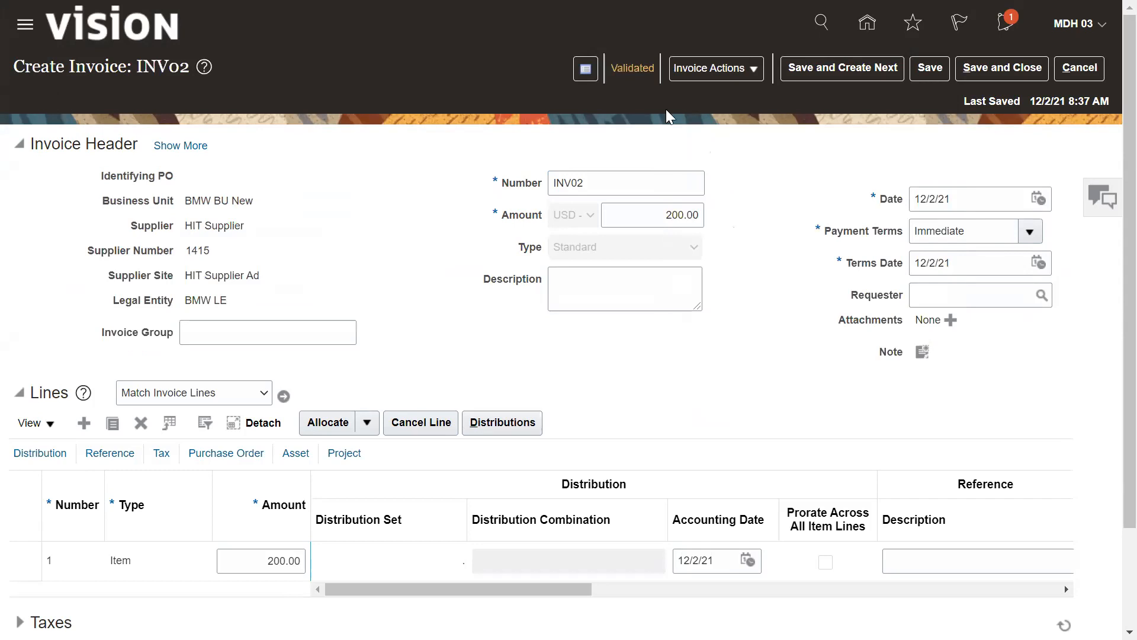
pyautogui.click(706, 67)
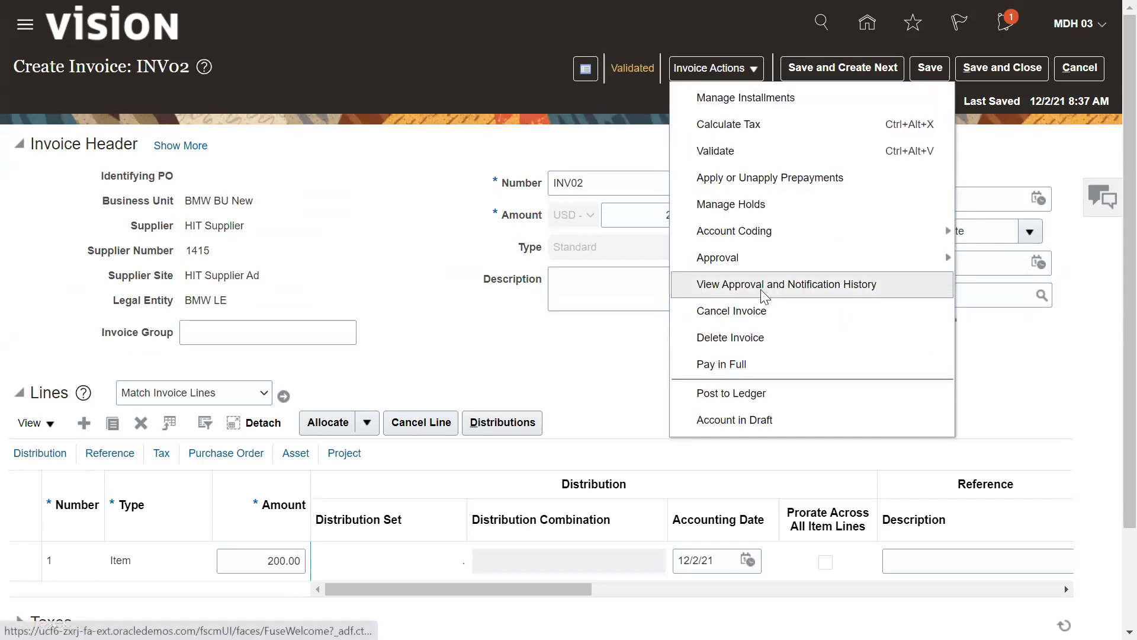
pyautogui.click(724, 394)
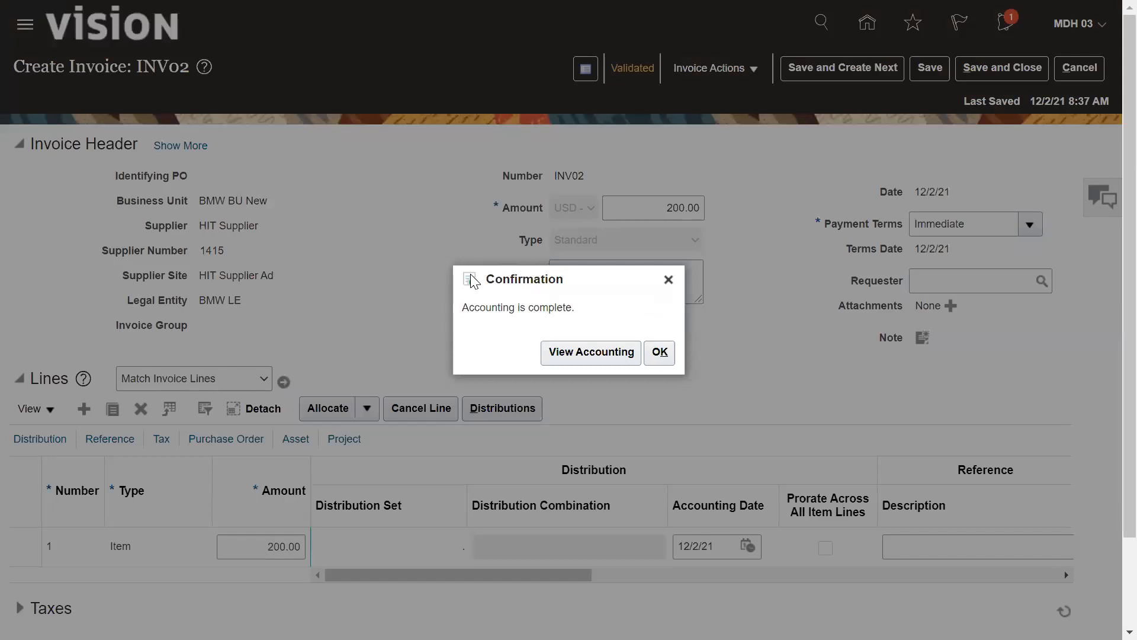
pyautogui.click(659, 352)
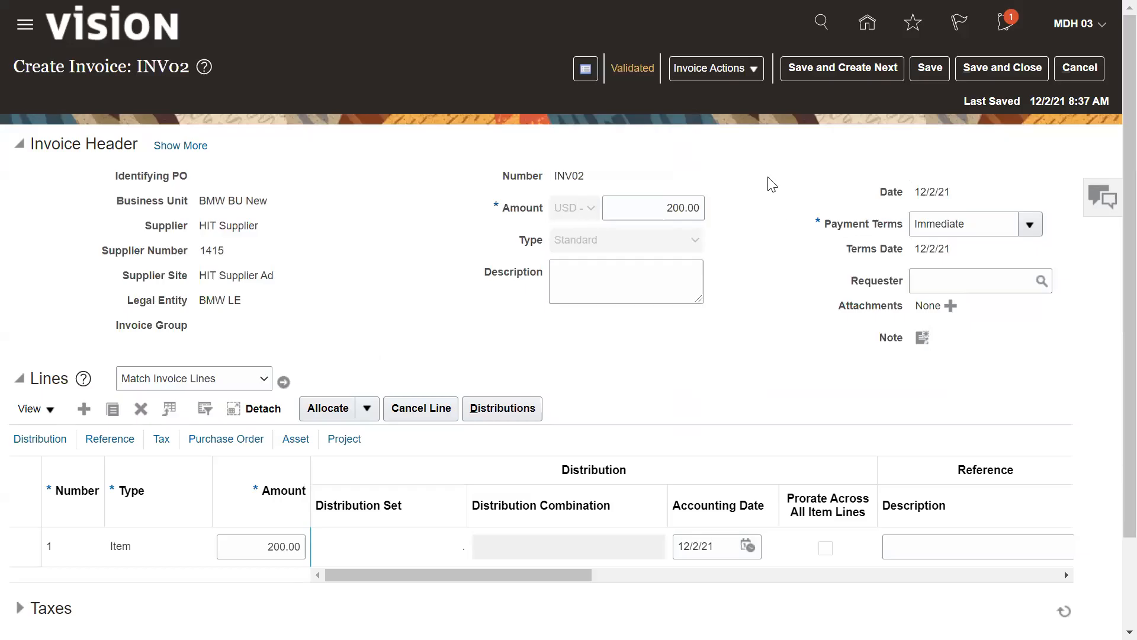
# Save and close invoice INV02, then refresh the invoices overview and check the holds.
pyautogui.click(990, 69)
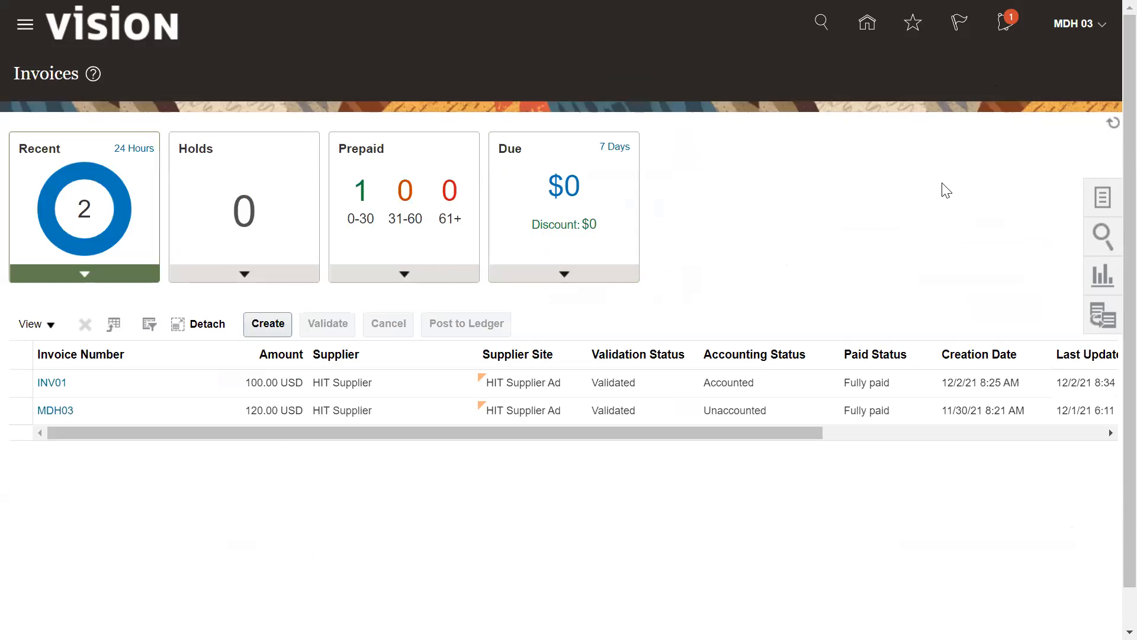
pyautogui.click(1113, 123)
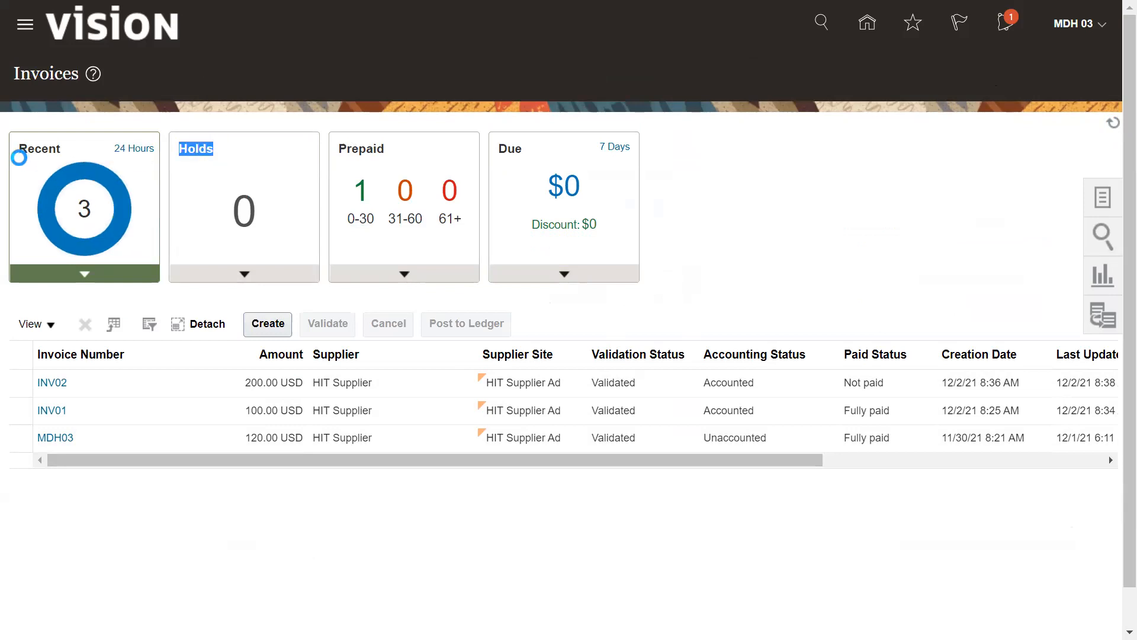
pyautogui.click(183, 219)
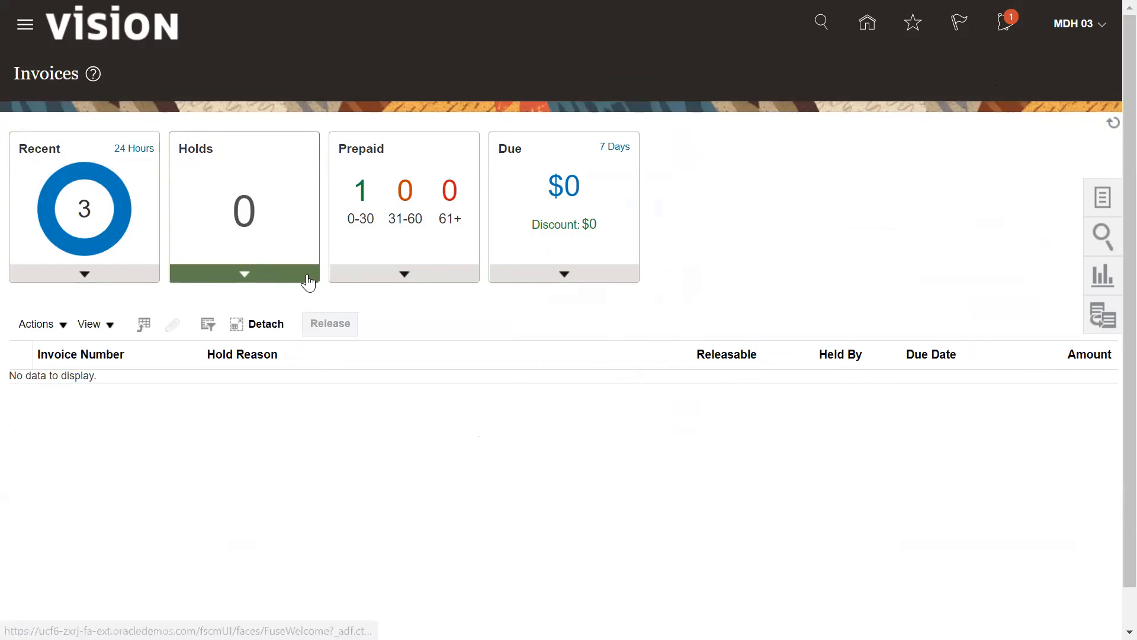
pyautogui.click(1111, 128)
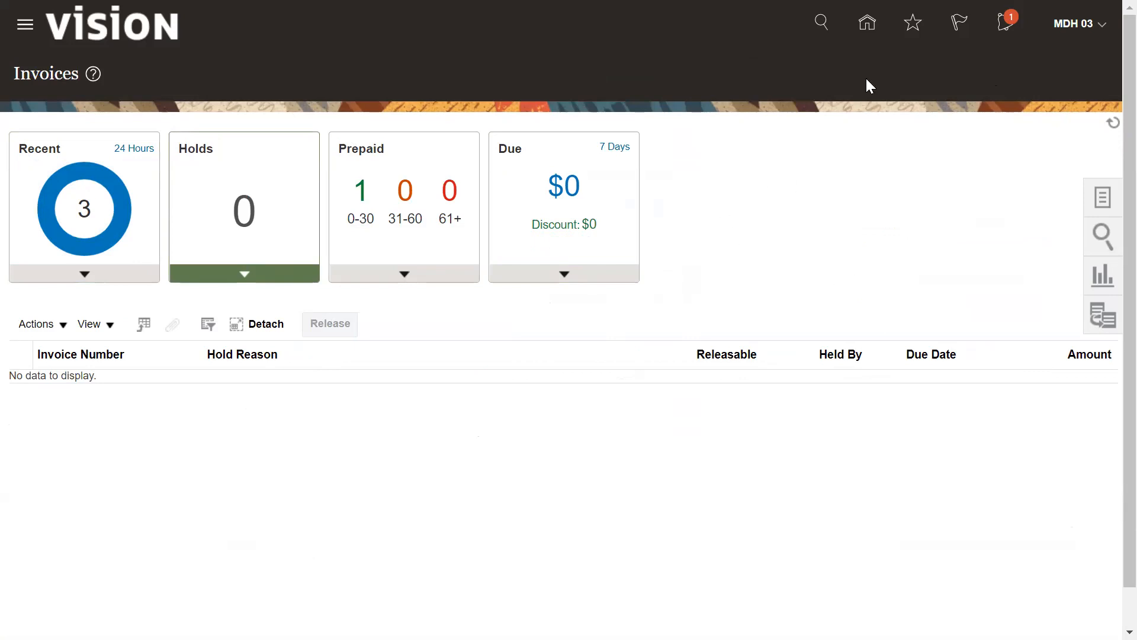
# Go to the Payments area of Payables and start creating a new payment.
pyautogui.click(868, 25)
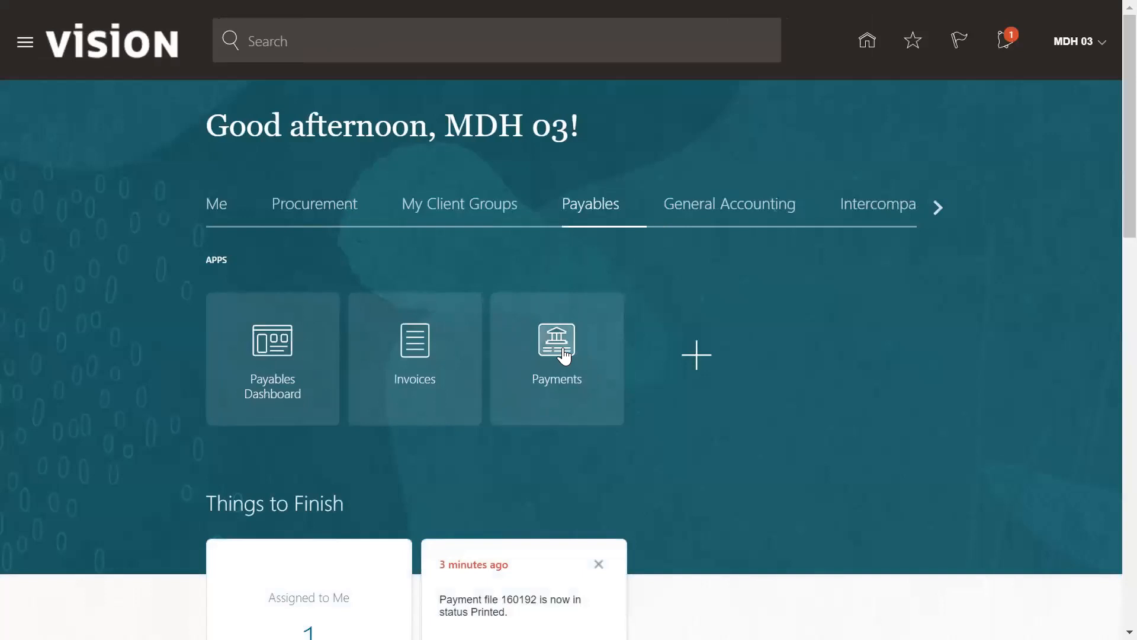
pyautogui.click(565, 355)
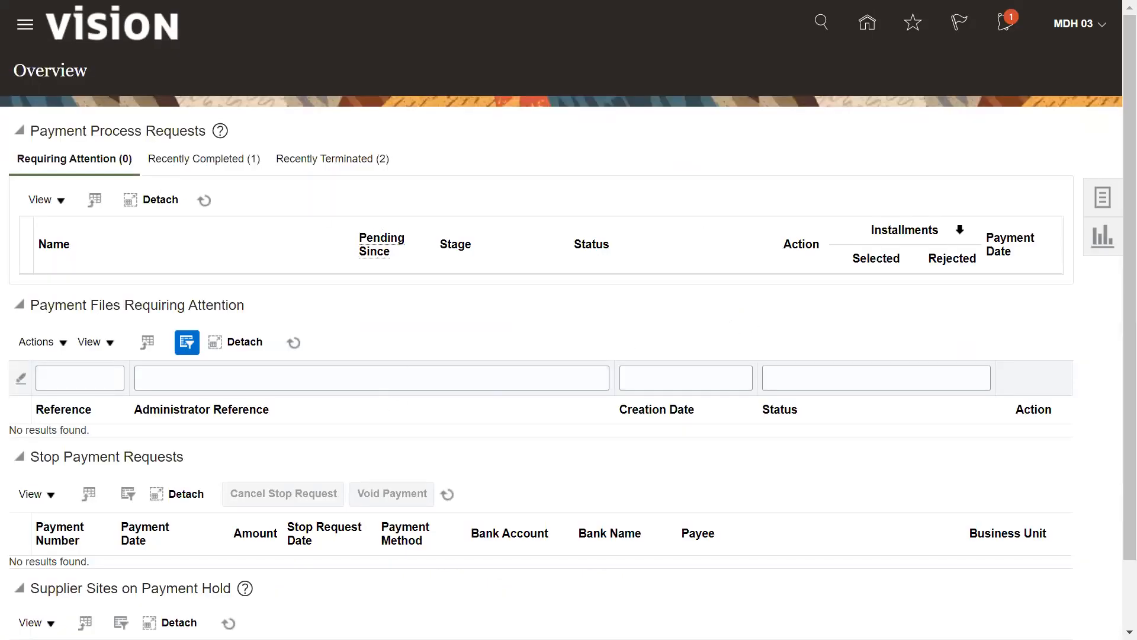
pyautogui.click(1103, 197)
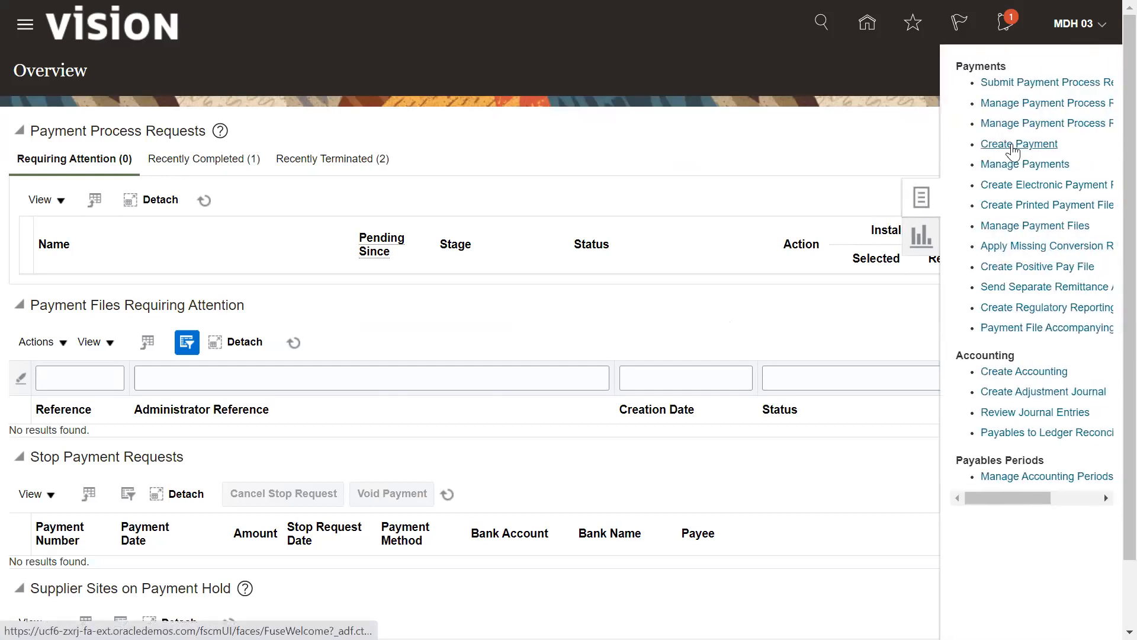
pyautogui.click(1005, 142)
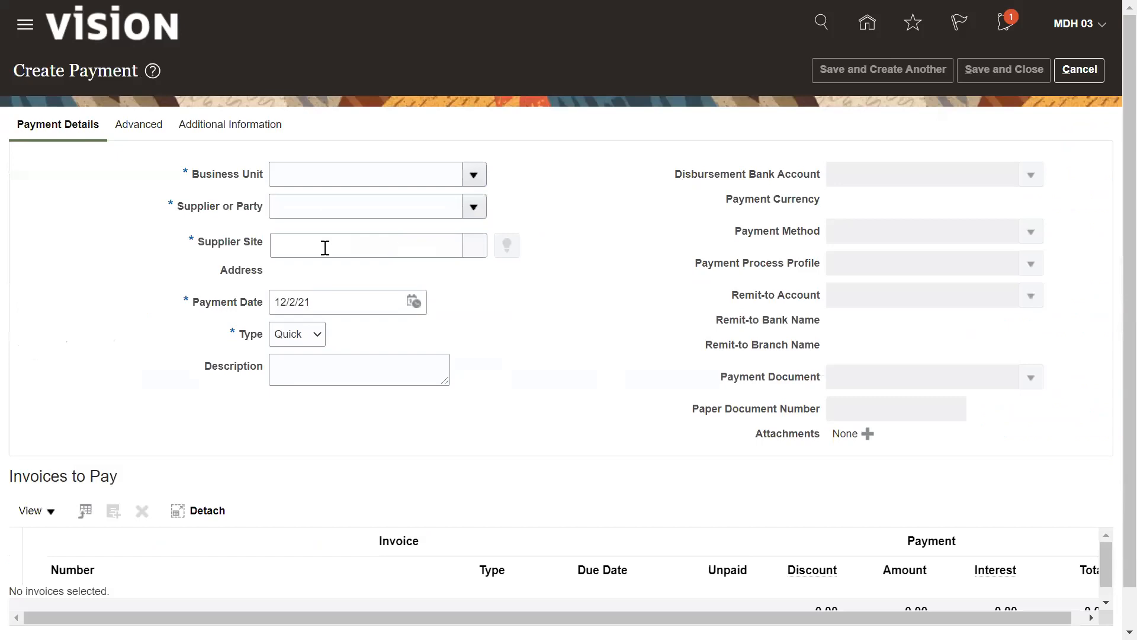
# Set the payment's business unit to BMW BU New and its supplier to HIT Supplier.
pyautogui.click(324, 185)
pyautogui.write('BMW')
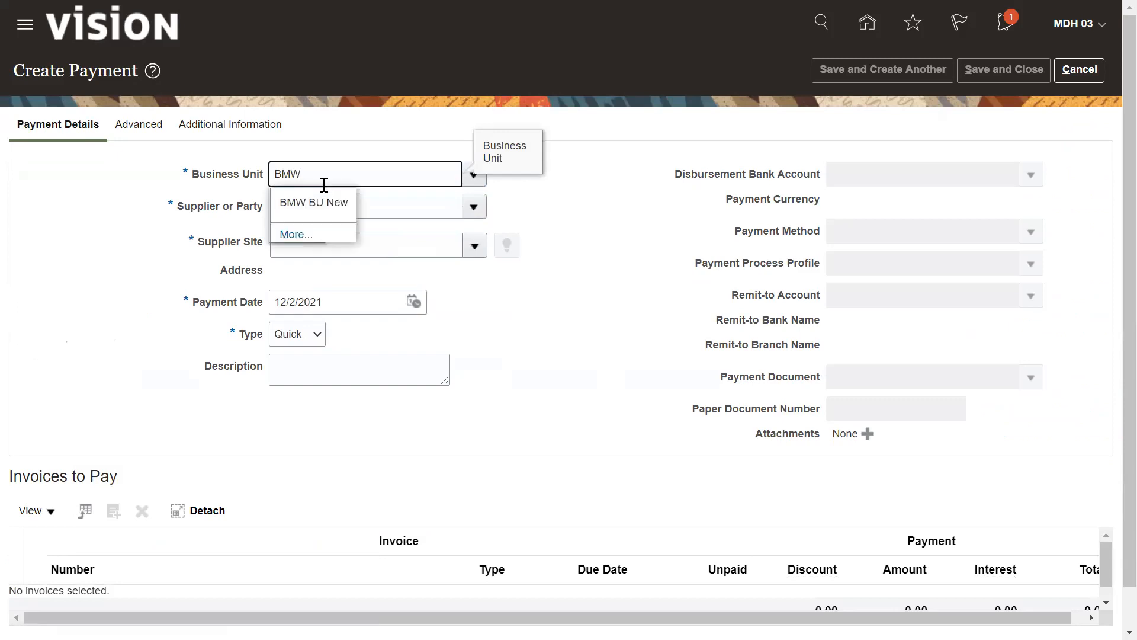
pyautogui.click(314, 203)
pyautogui.click(362, 203)
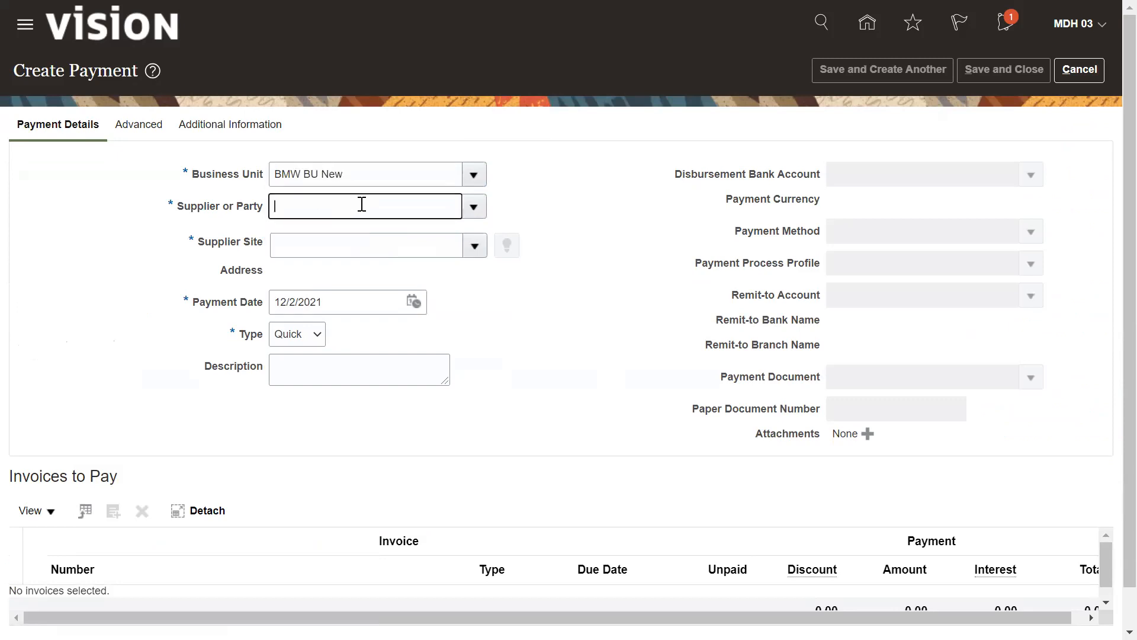
pyautogui.write('HIT')
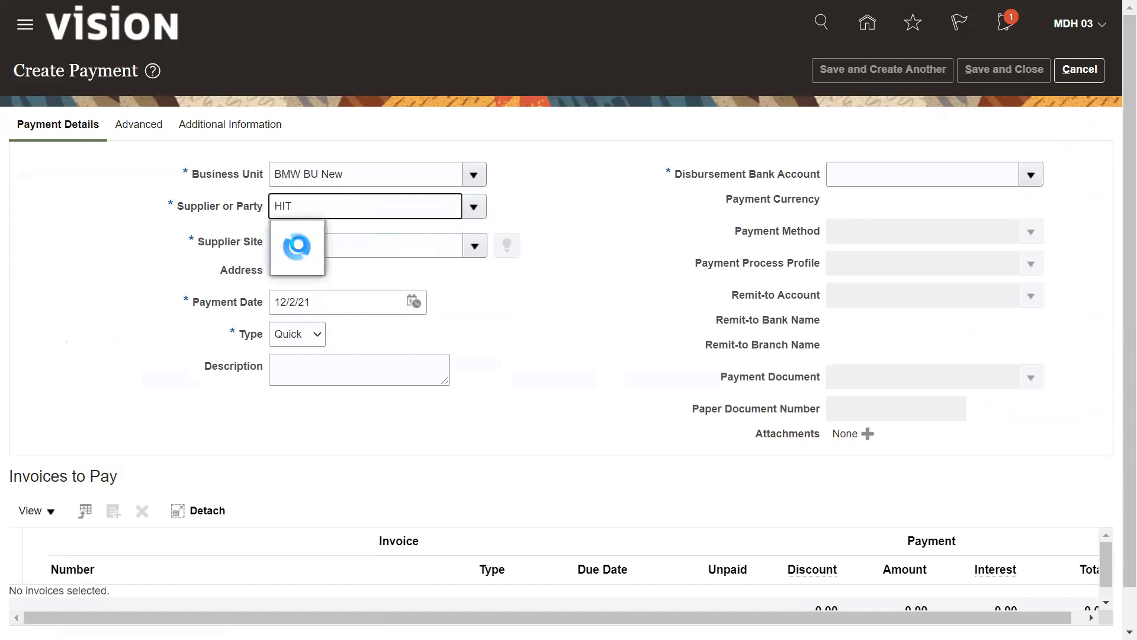
pyautogui.click(300, 240)
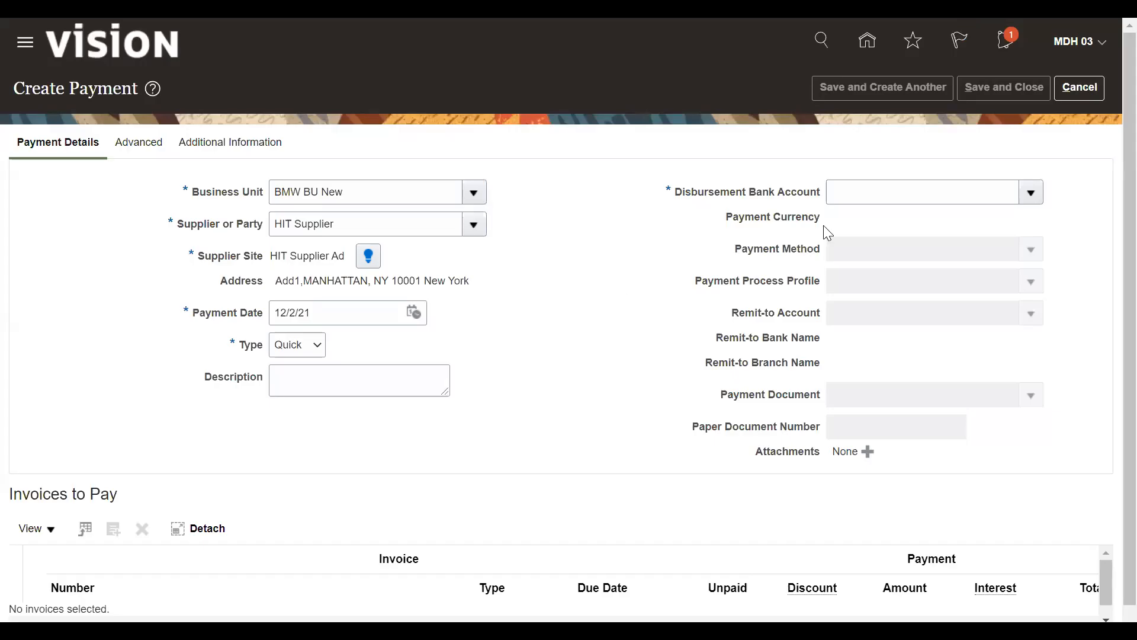
# Set the disbursement bank account to BMW Bank Account and the payment process profile to BMW PPP.
pyautogui.click(889, 191)
pyautogui.write('BMW')
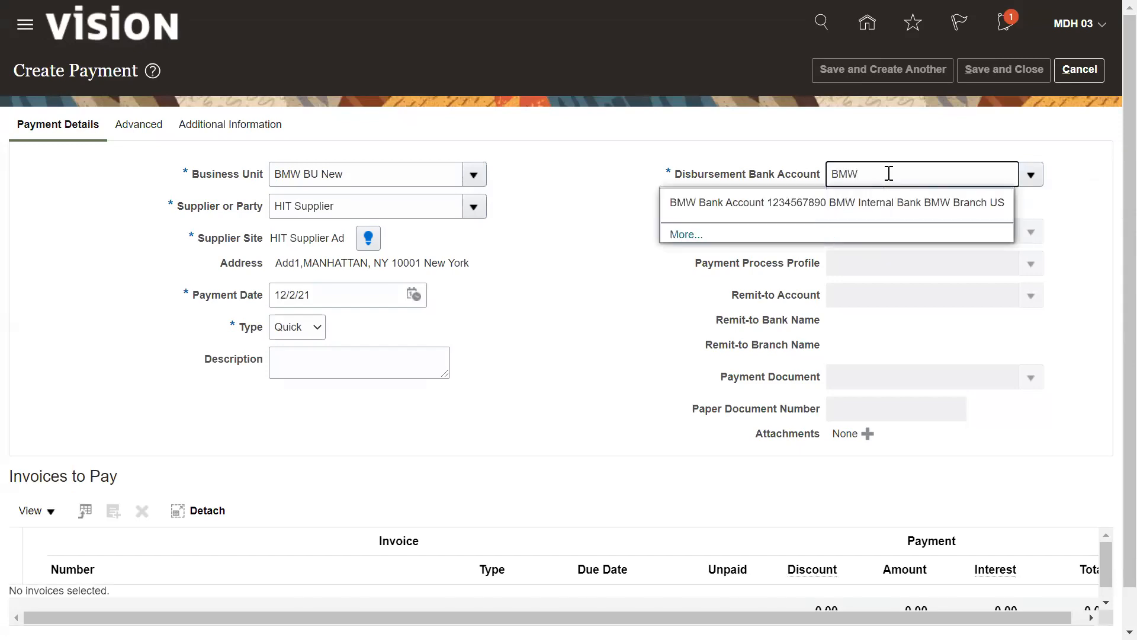
pyautogui.click(812, 202)
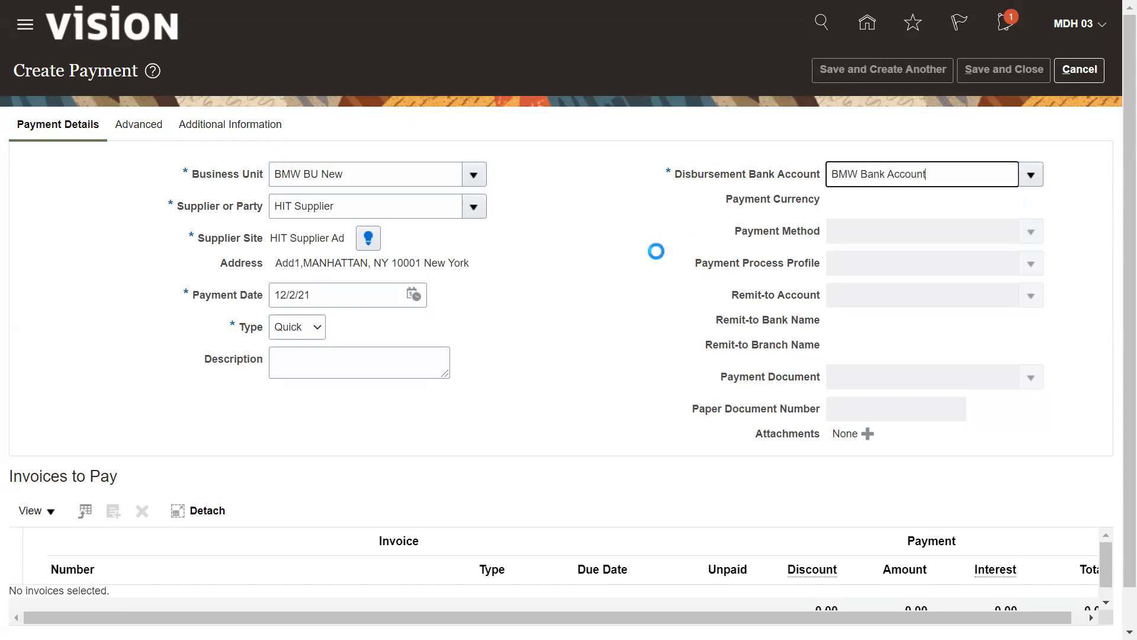
pyautogui.click(935, 258)
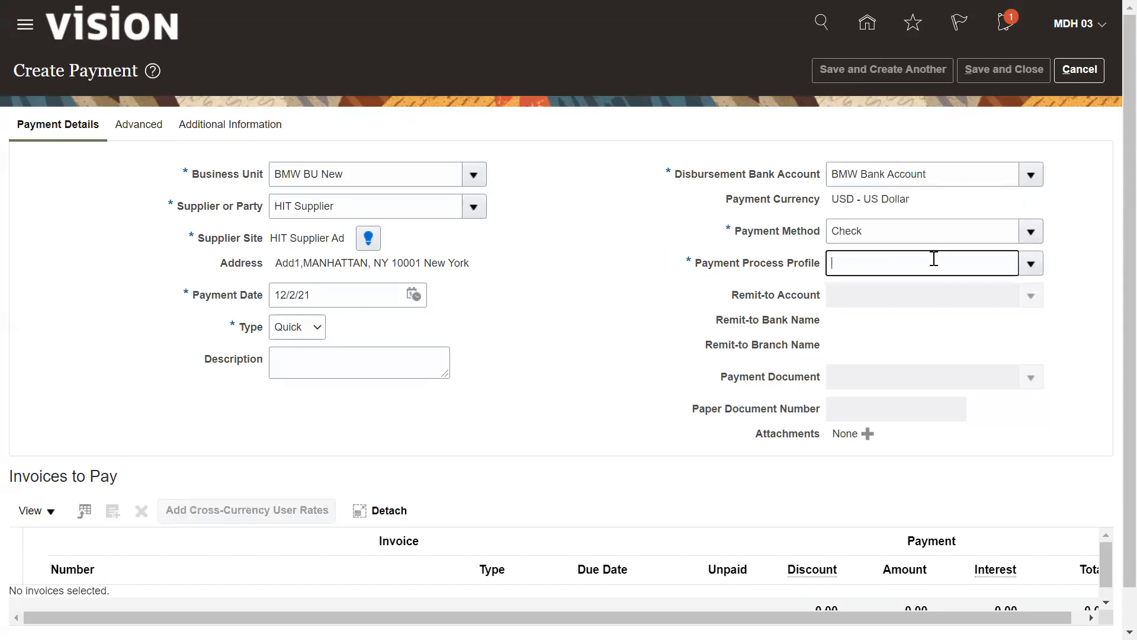
pyautogui.write('B')
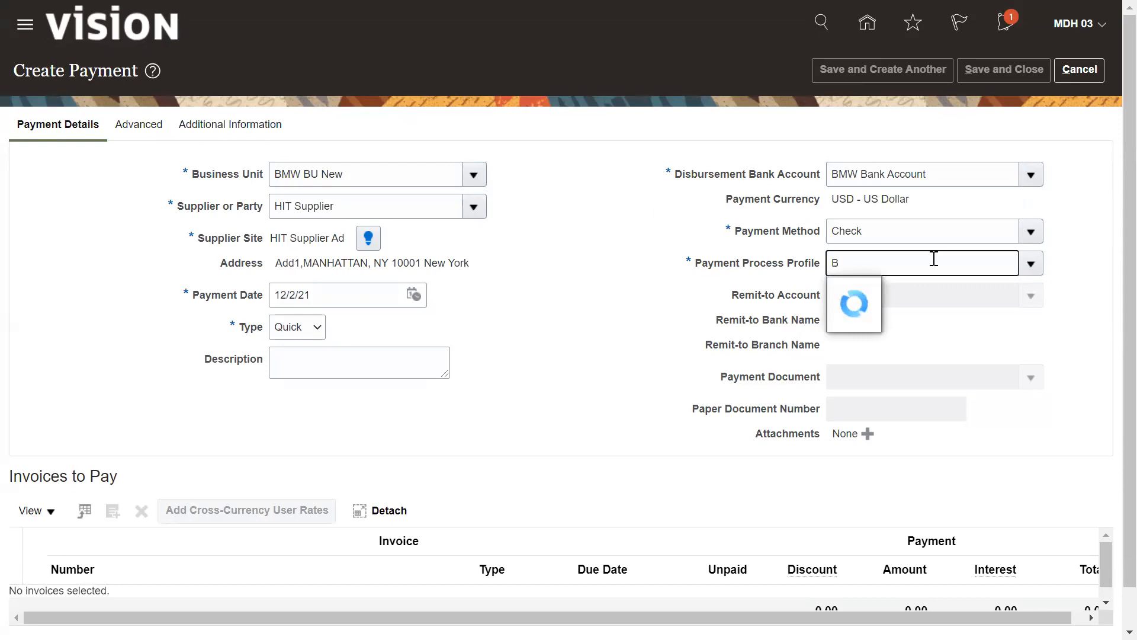
pyautogui.write('MW PPP')
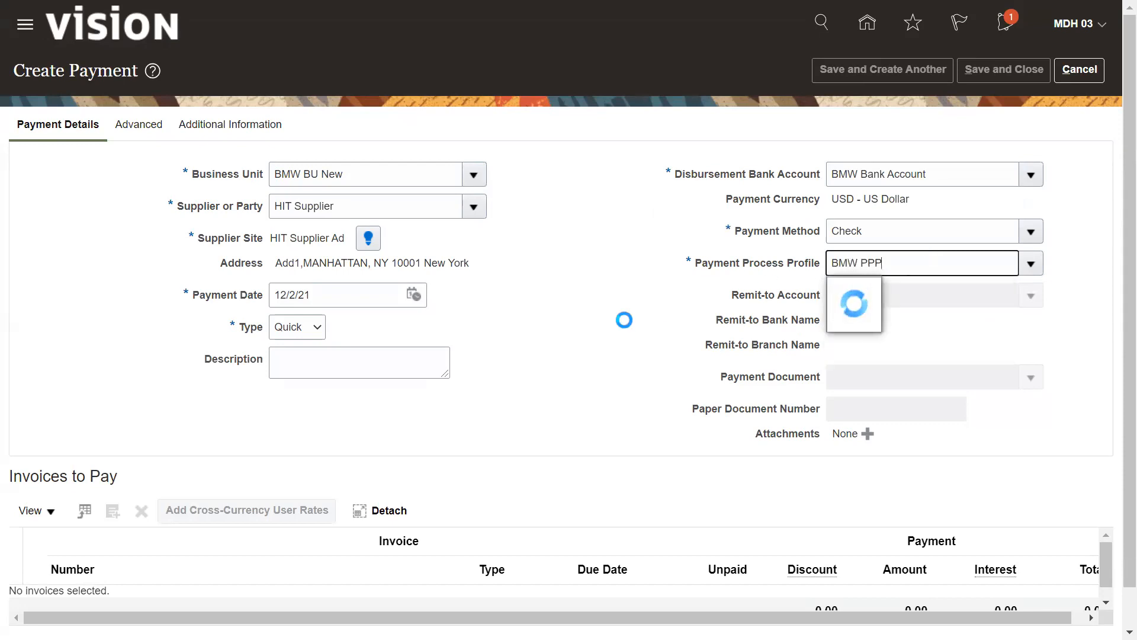
pyautogui.click(877, 293)
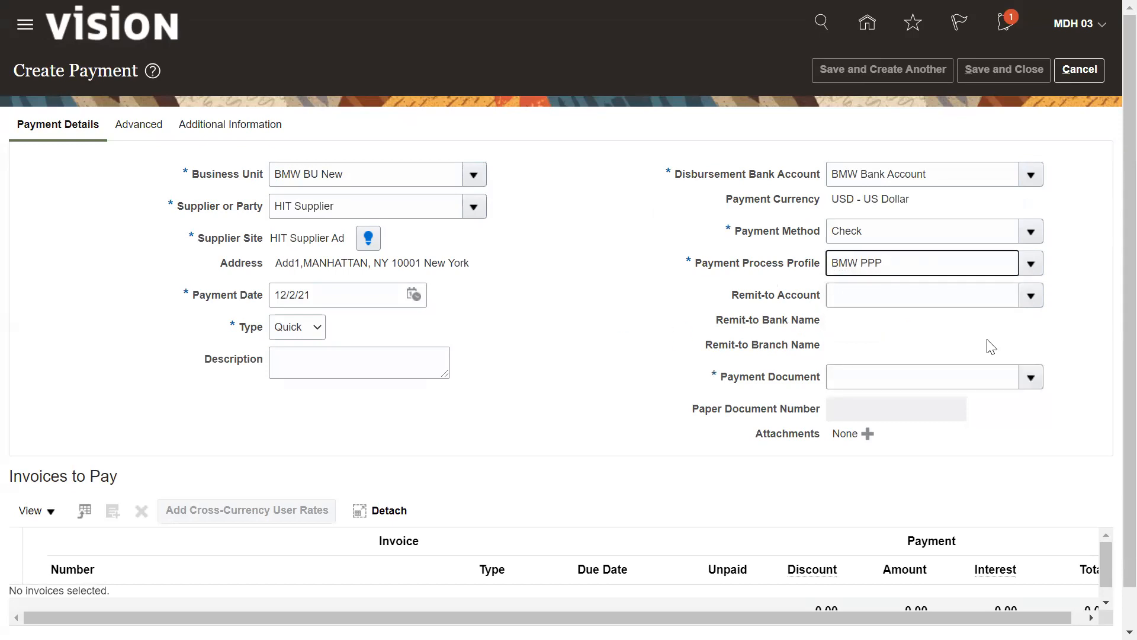
# Set the payment document to BMW Payment Document.
pyautogui.click(875, 375)
pyautogui.write('BMW')
pyautogui.click(868, 405)
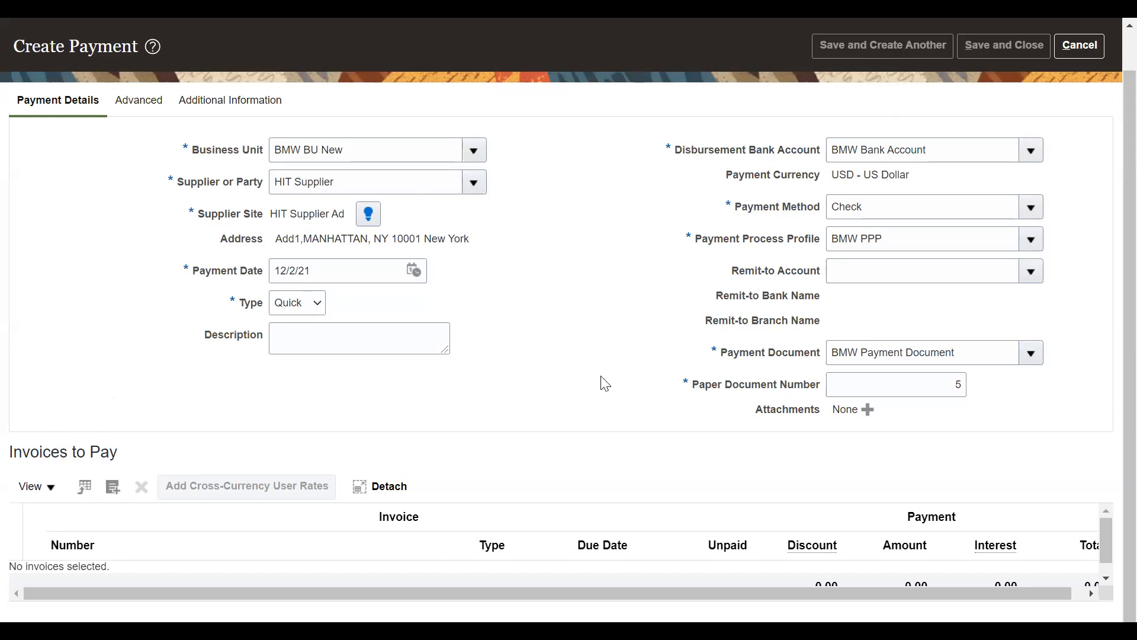
# Add invoice INV02 to the invoices to pay.
pyautogui.click(115, 490)
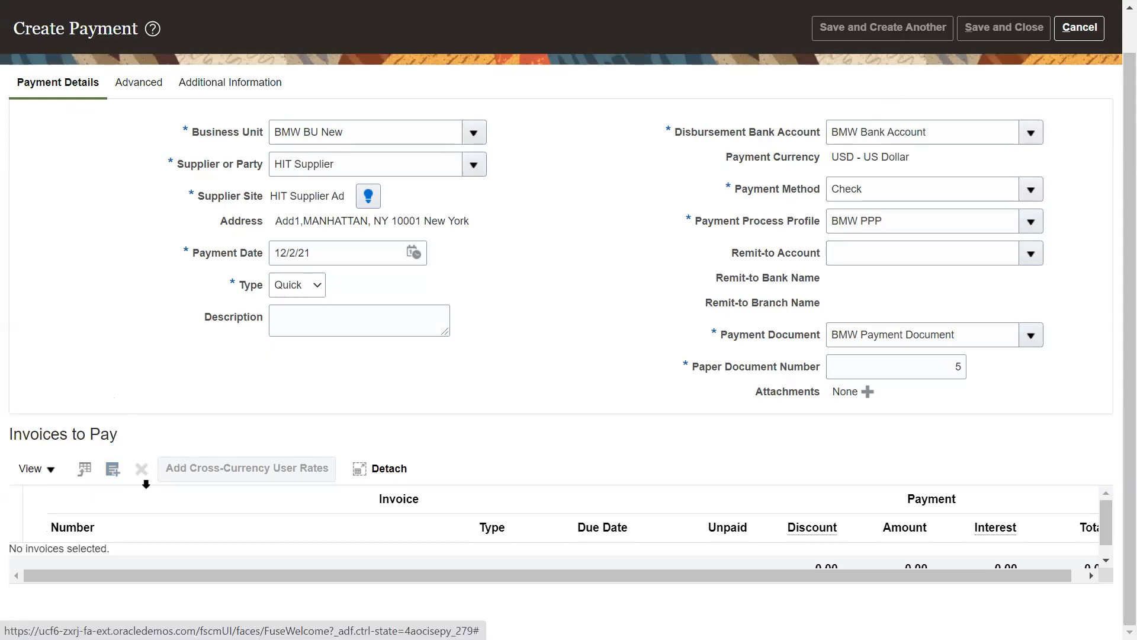
pyautogui.click(112, 473)
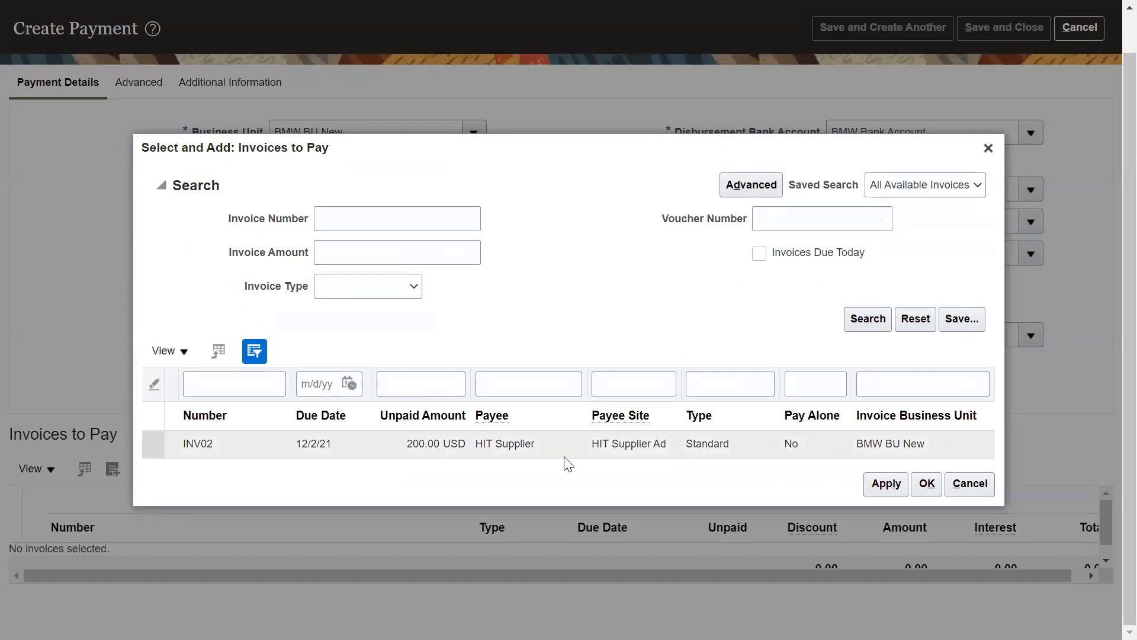
pyautogui.click(541, 455)
pyautogui.click(886, 484)
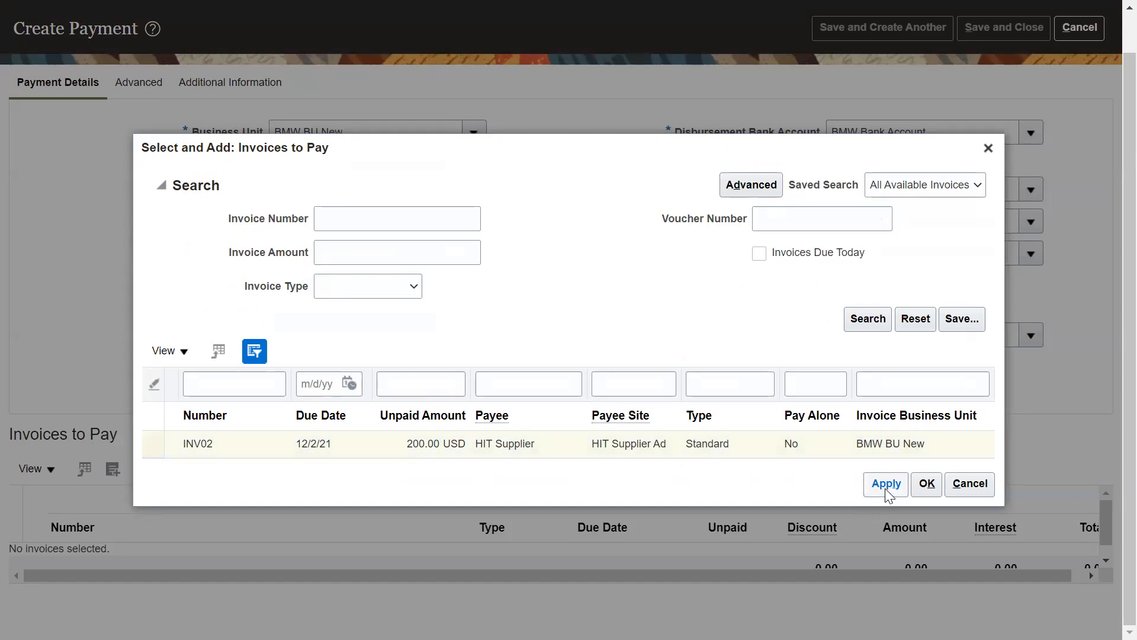
pyautogui.click(926, 477)
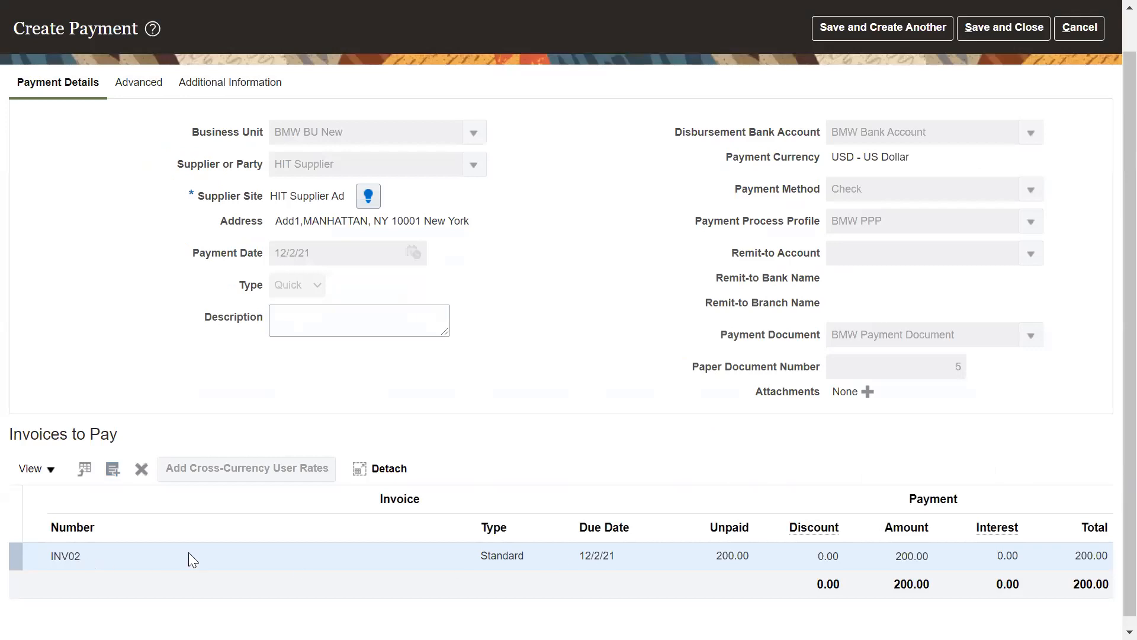
# Save and close the payment for INV02, and acknowledge the confirmation.
pyautogui.scroll(2, 1109, 474)
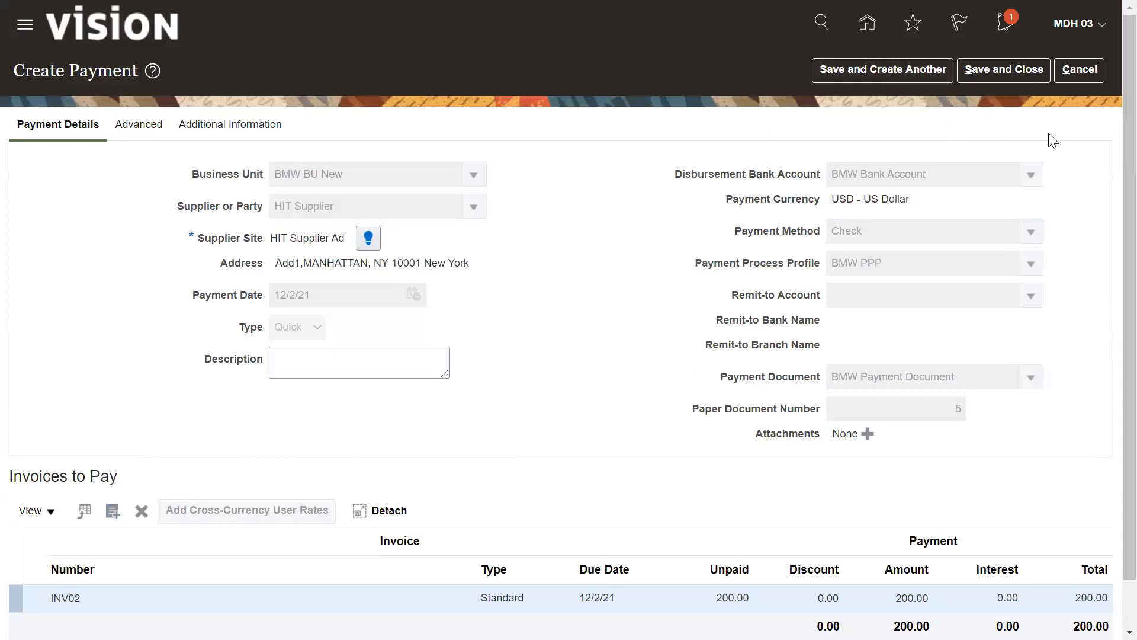
pyautogui.click(985, 70)
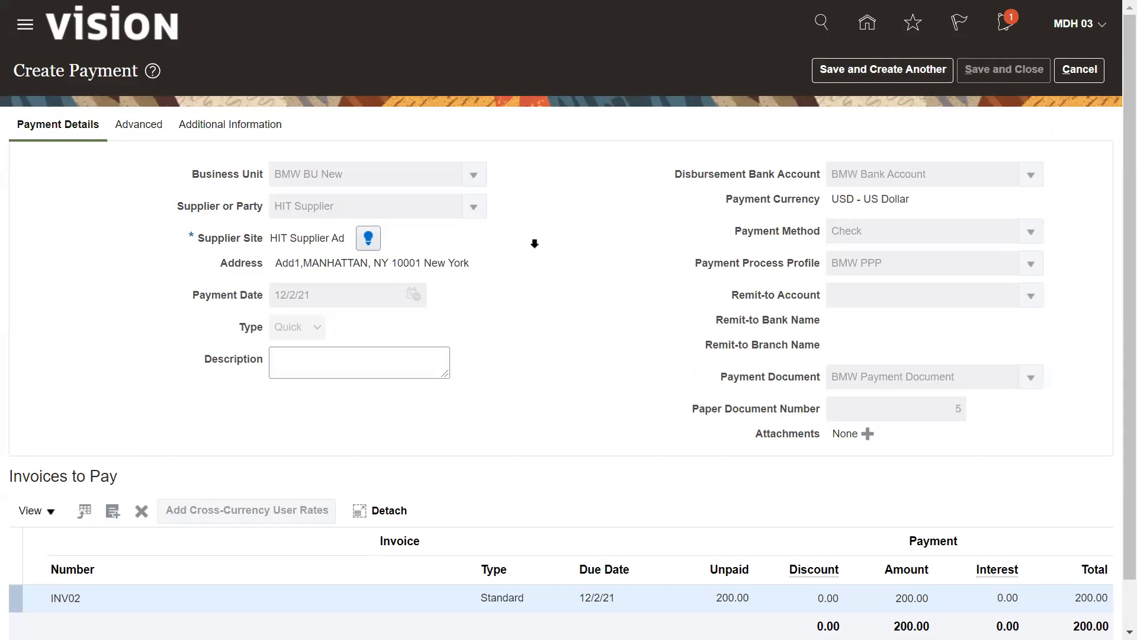
pyautogui.moveTo(456, 158); pyautogui.dragTo(679, 164)
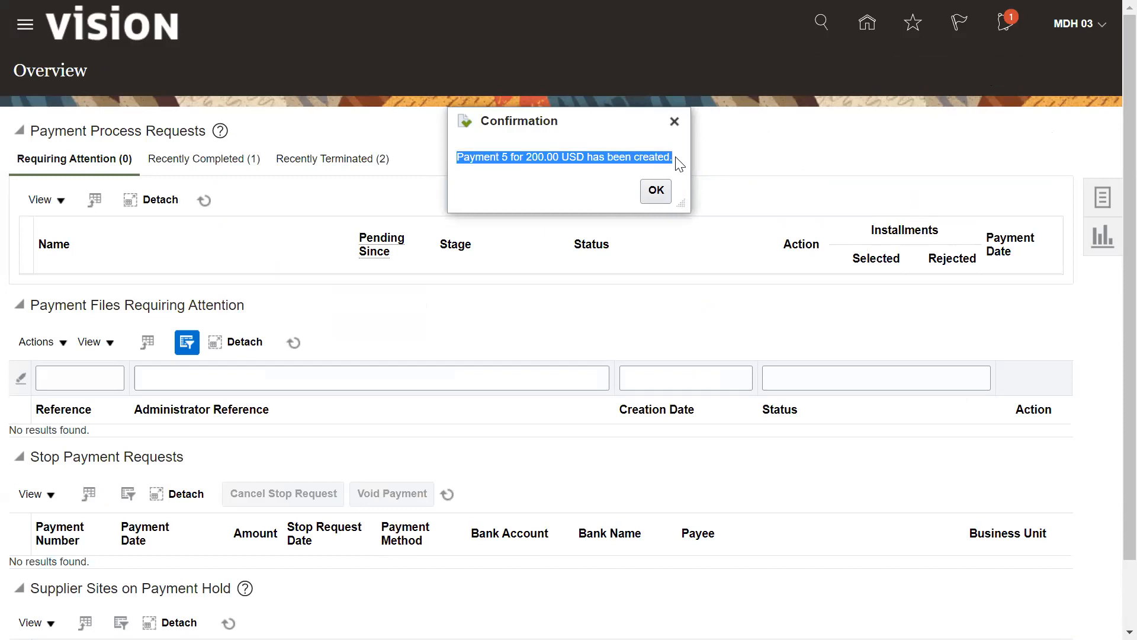
pyautogui.click(656, 190)
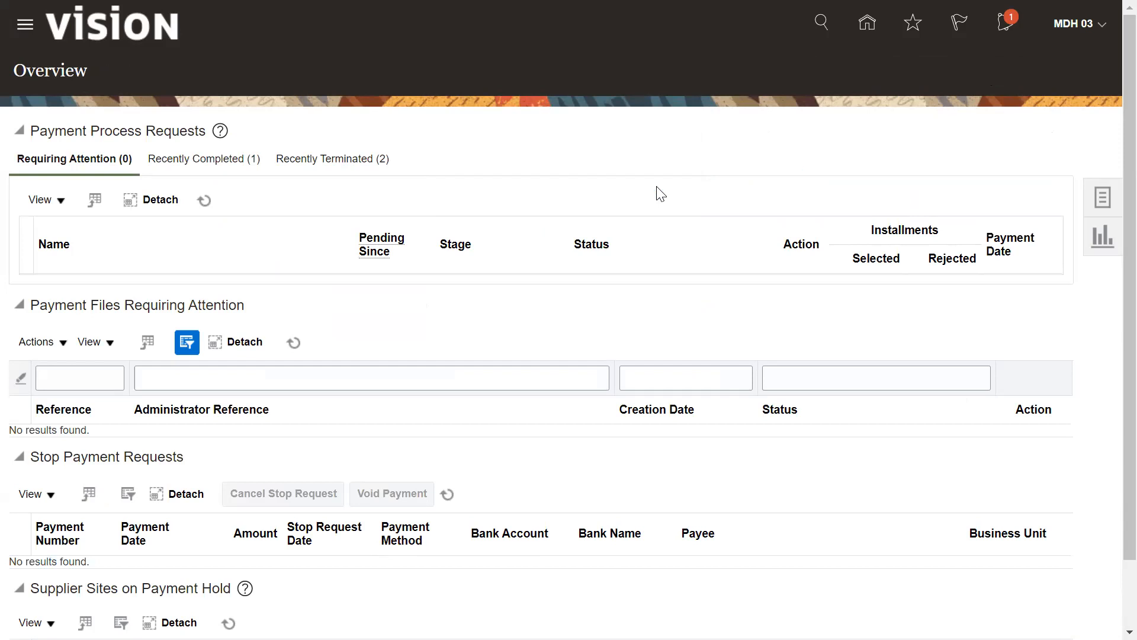